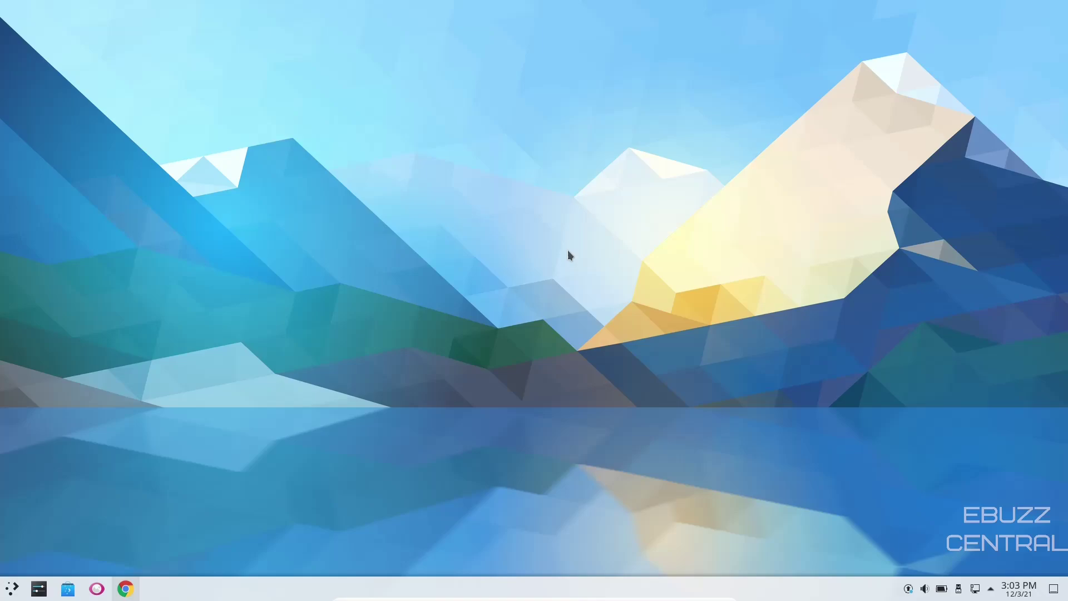
# - Back in the browser, open a new tab and search Google for 'eagleos sourceforge'
pyautogui.click(126, 588)
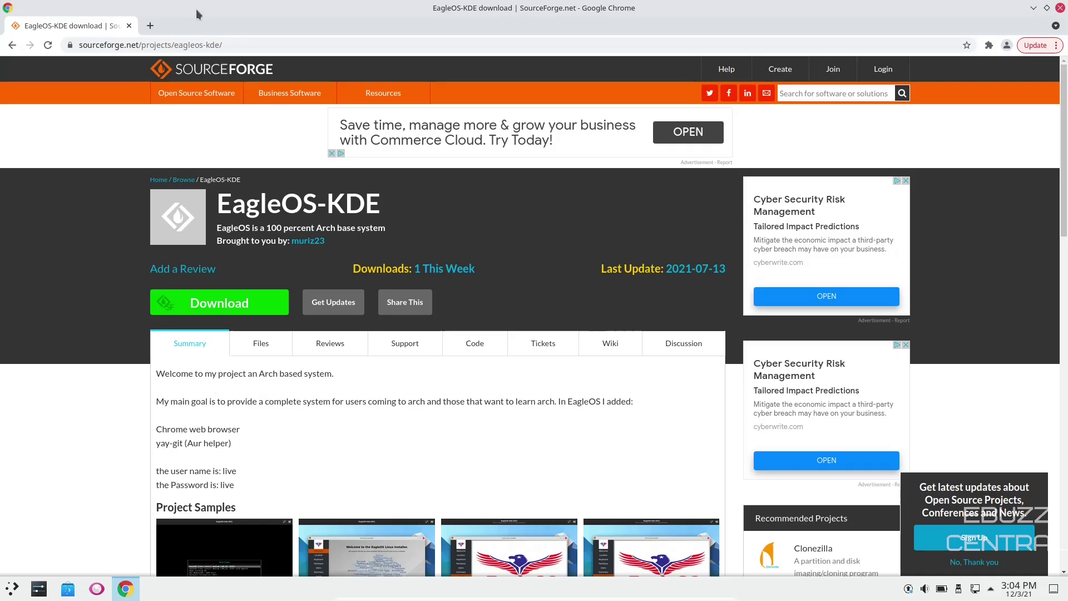
pyautogui.click(150, 26)
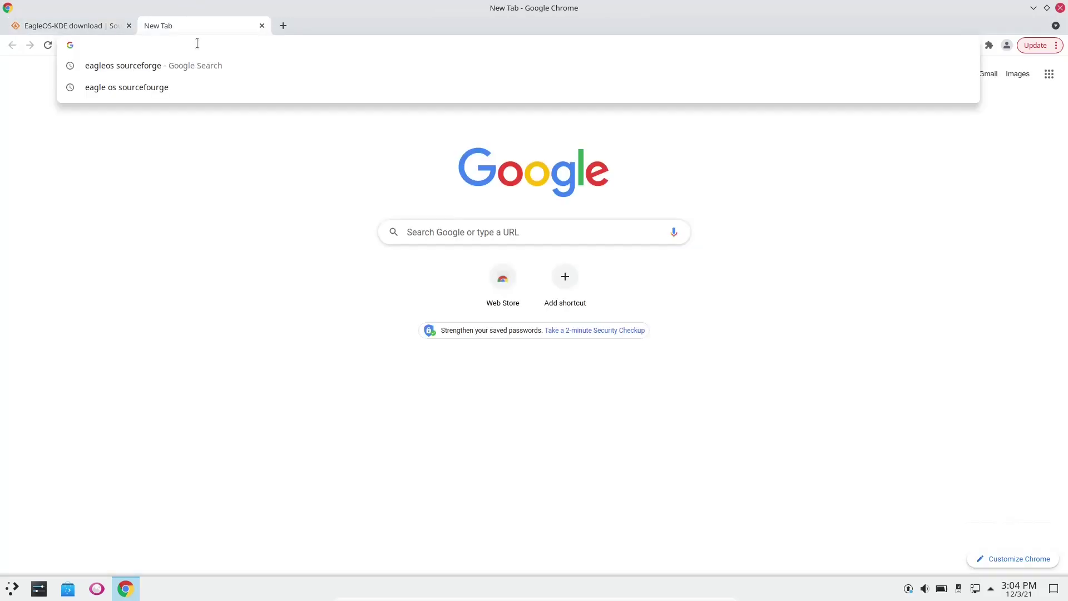
pyautogui.write('eagle')
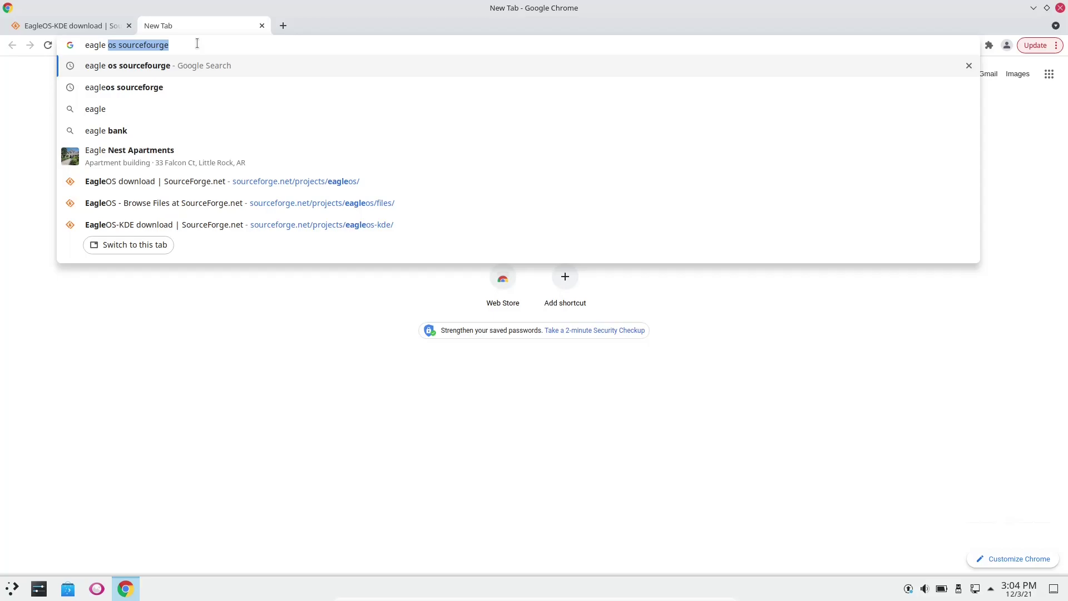
pyautogui.press('BackSpace')
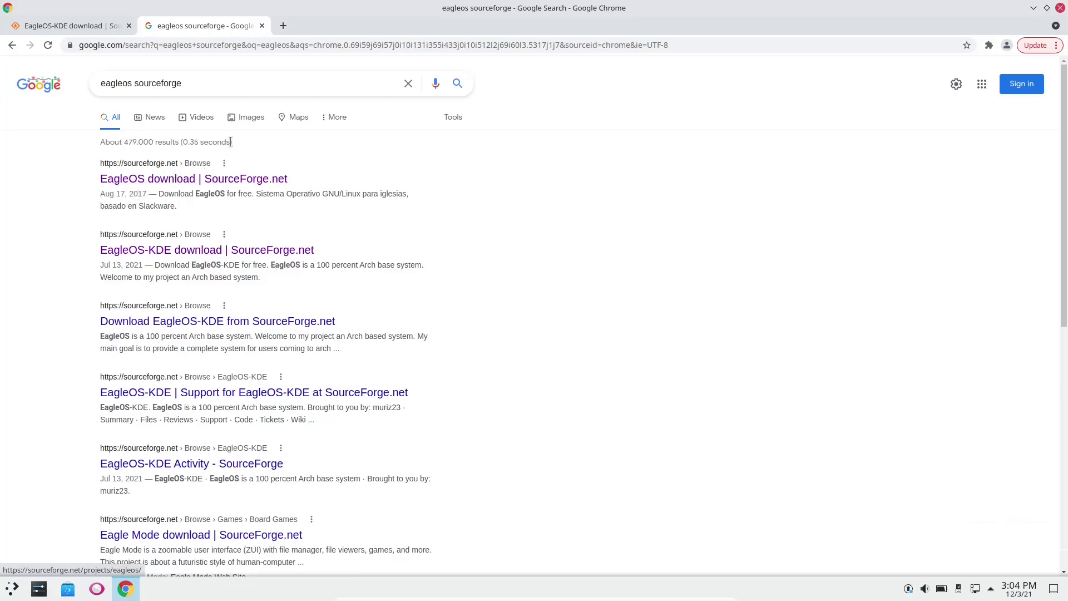
# - Close the Google tab, scroll the EagleOS-KDE page to Project Samples and back, then close Chrome
pyautogui.click(263, 27)
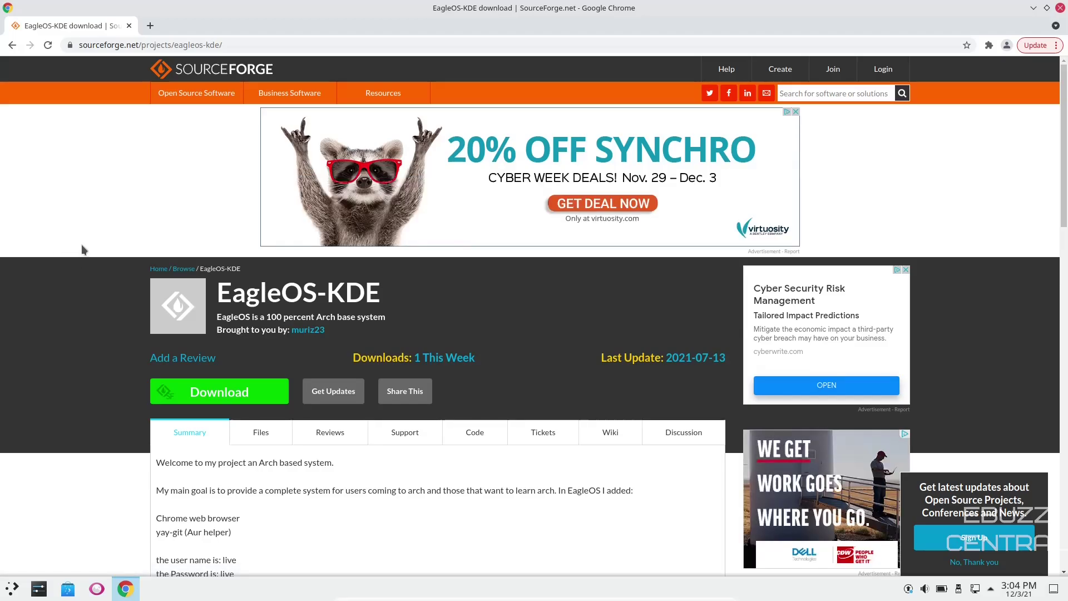
pyautogui.scroll(-1, 84, 264)
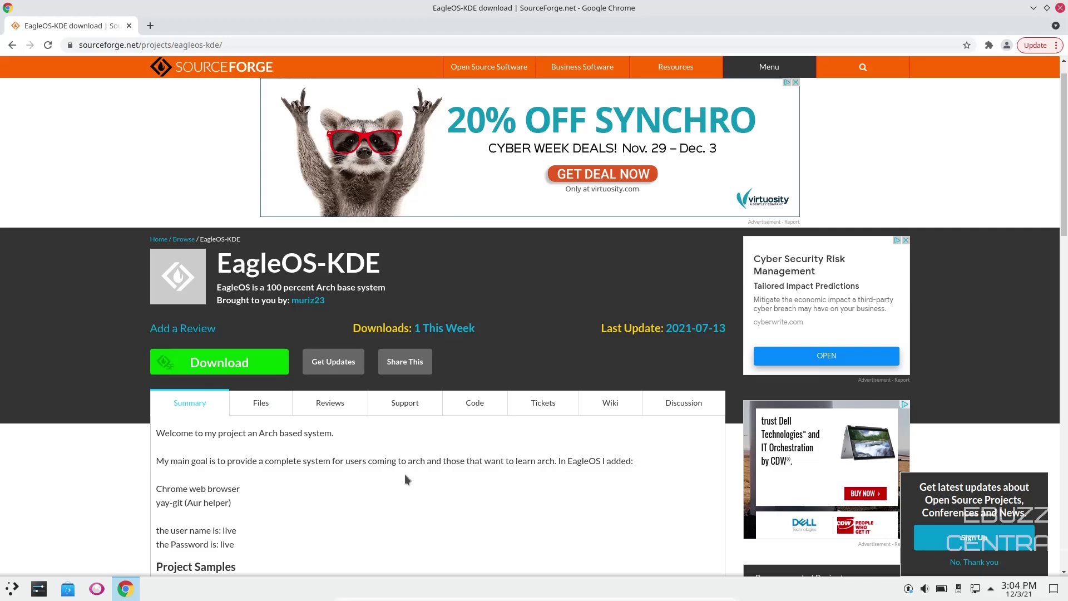
pyautogui.moveTo(1065, 206); pyautogui.dragTo(1065, 243)
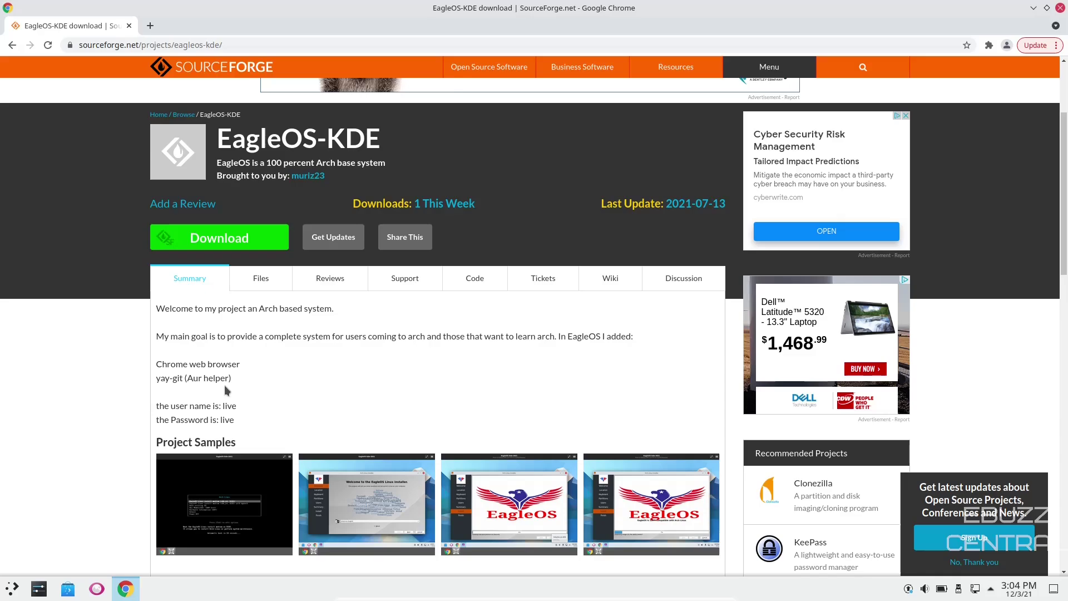
pyautogui.scroll(-3, 228, 395)
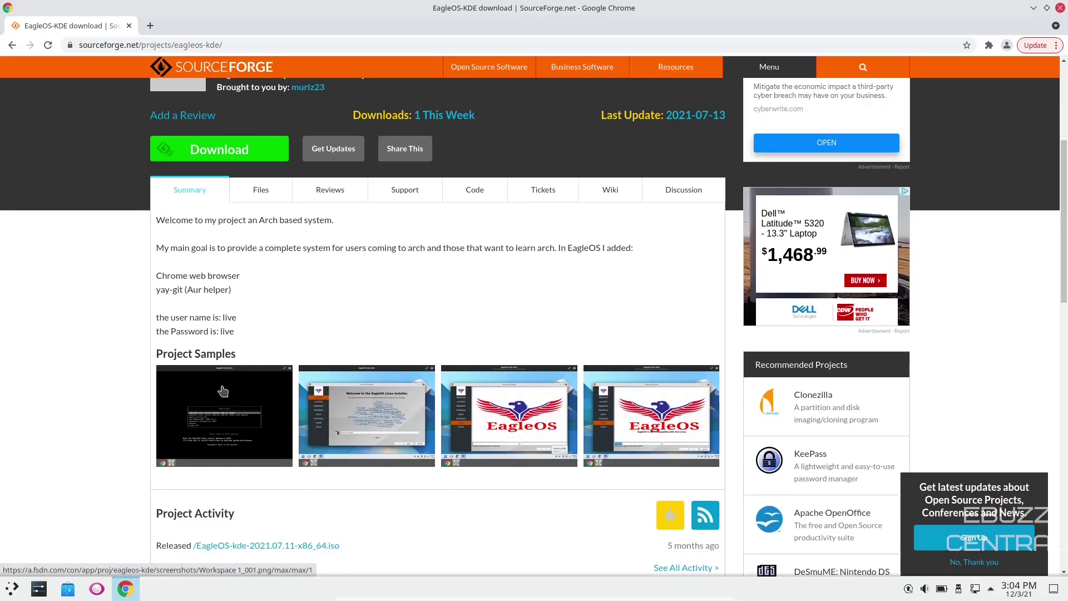
pyautogui.scroll(5, 222, 392)
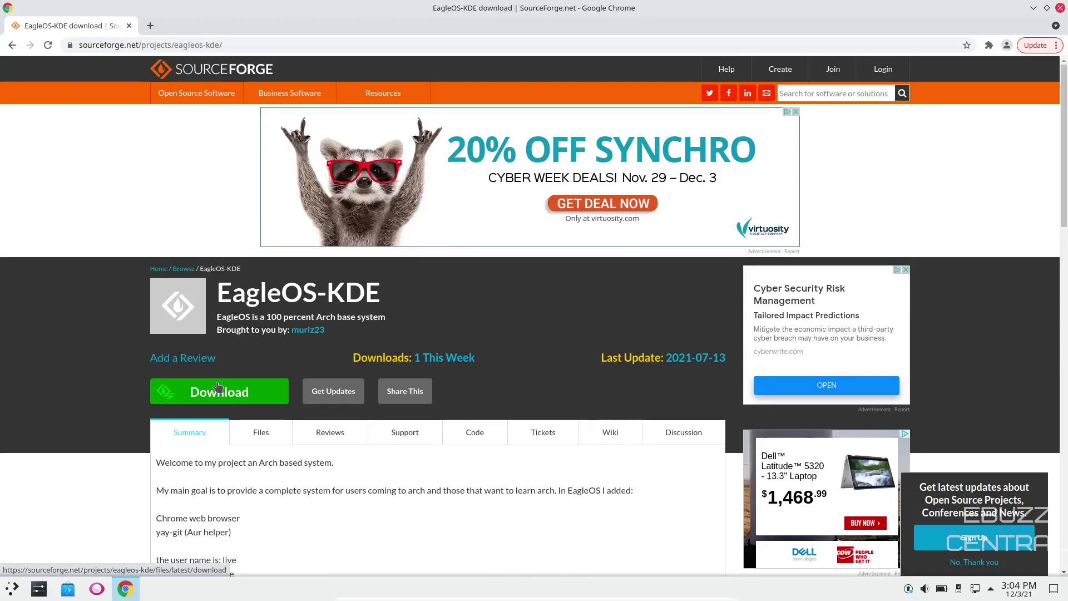
pyautogui.click(1061, 8)
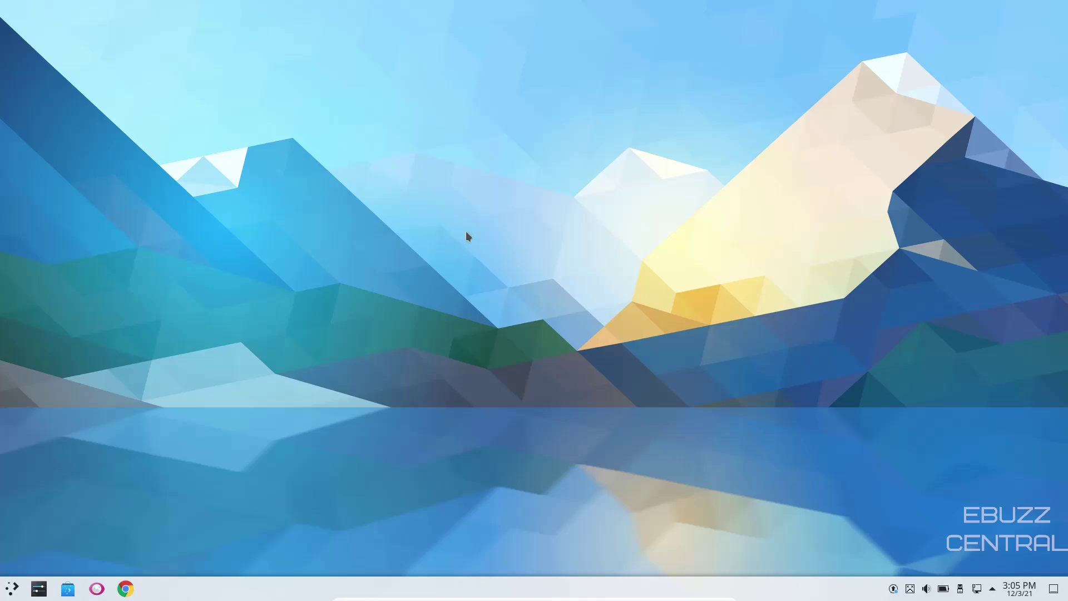
# - Apply the Path forest image as the desktop wallpaper via Configure Desktop and Wallpaper
pyautogui.rightClick(461, 207)
pyautogui.click(523, 211)
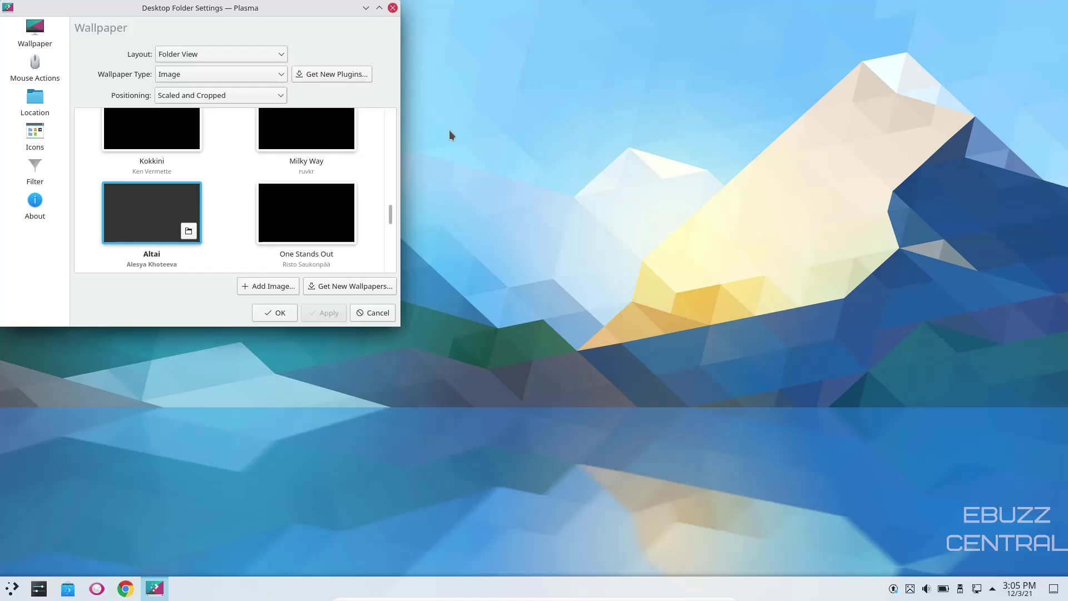
pyautogui.moveTo(272, 8); pyautogui.dragTo(593, 89)
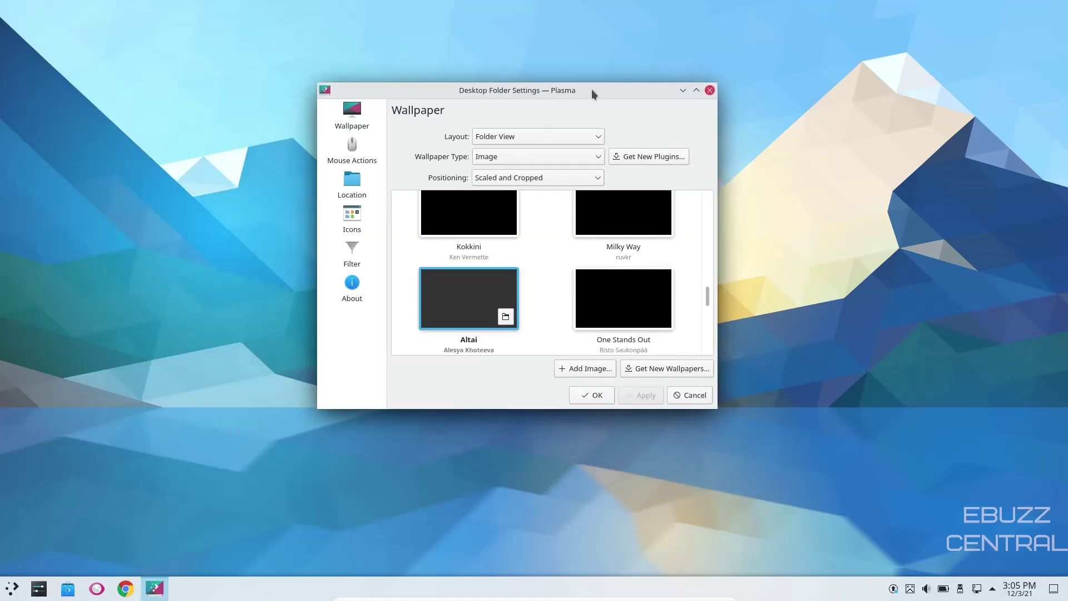
pyautogui.scroll(10, 605, 246)
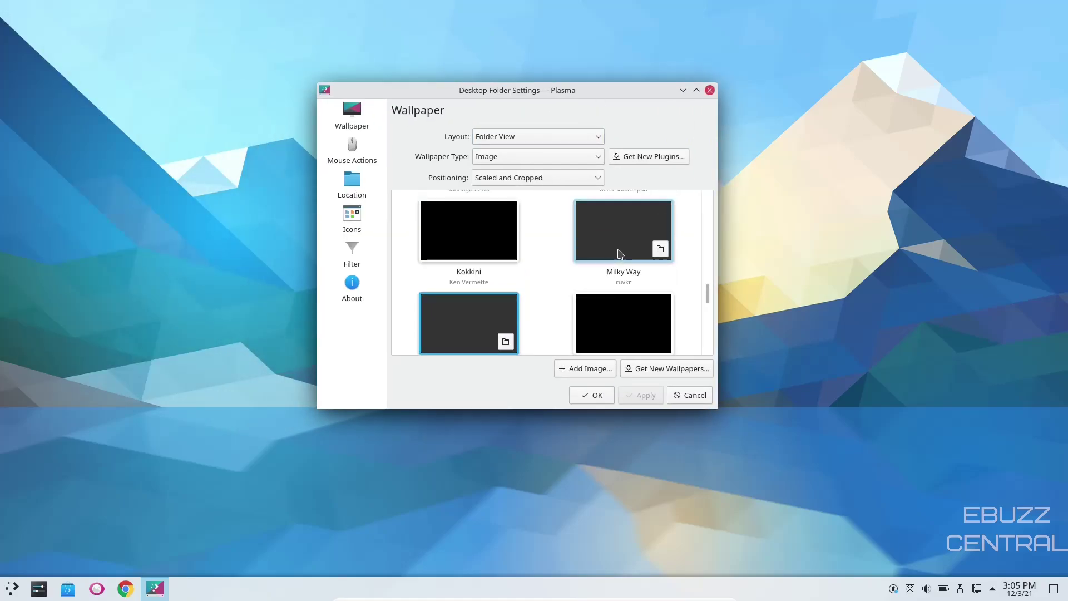
pyautogui.scroll(-6, 500, 229)
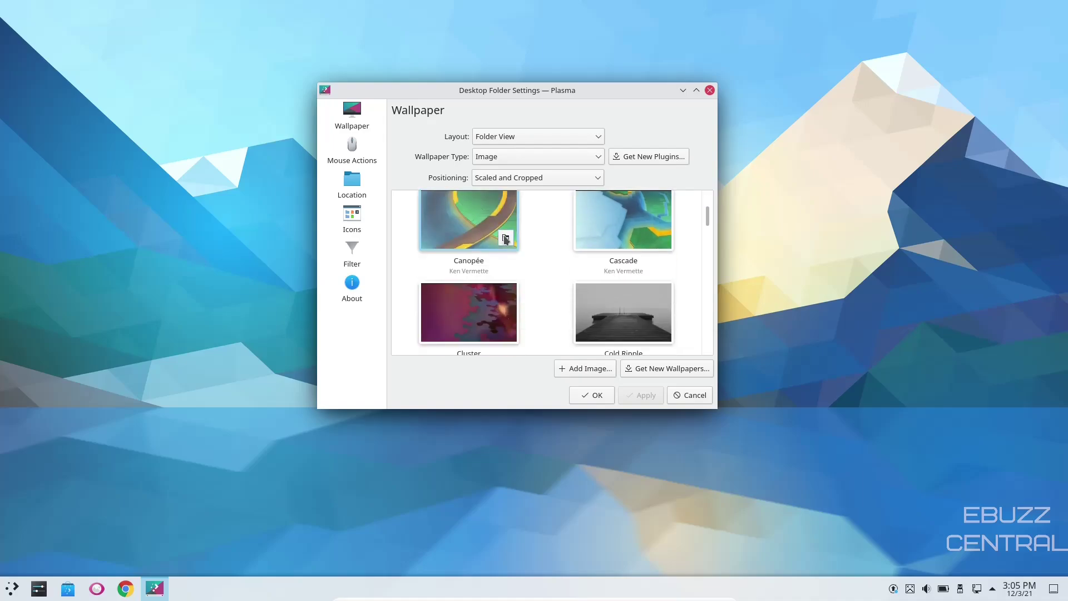
pyautogui.scroll(-2, 506, 246)
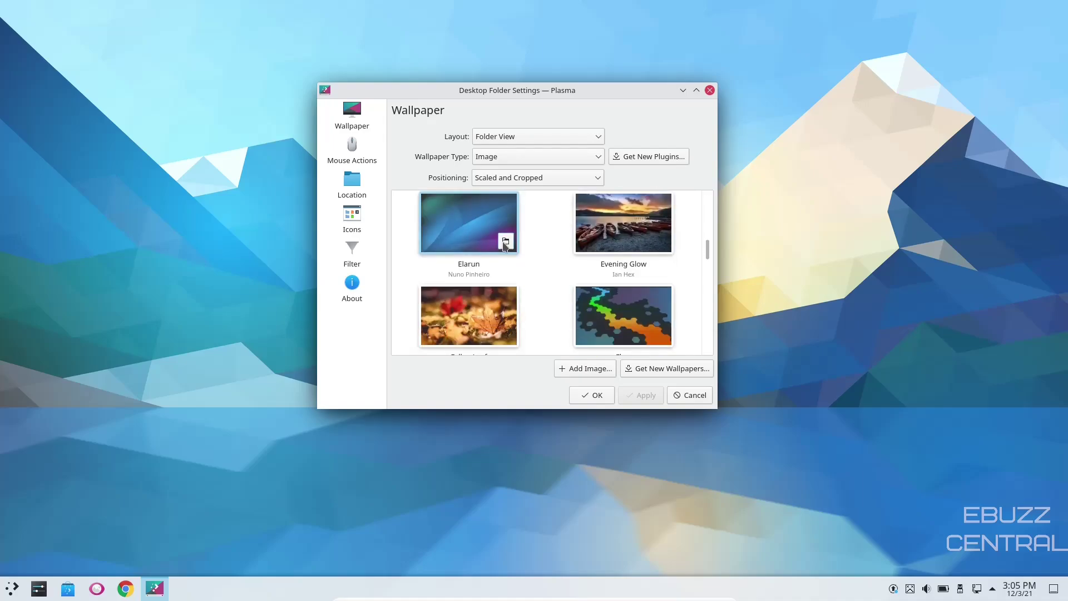
pyautogui.scroll(-1, 506, 244)
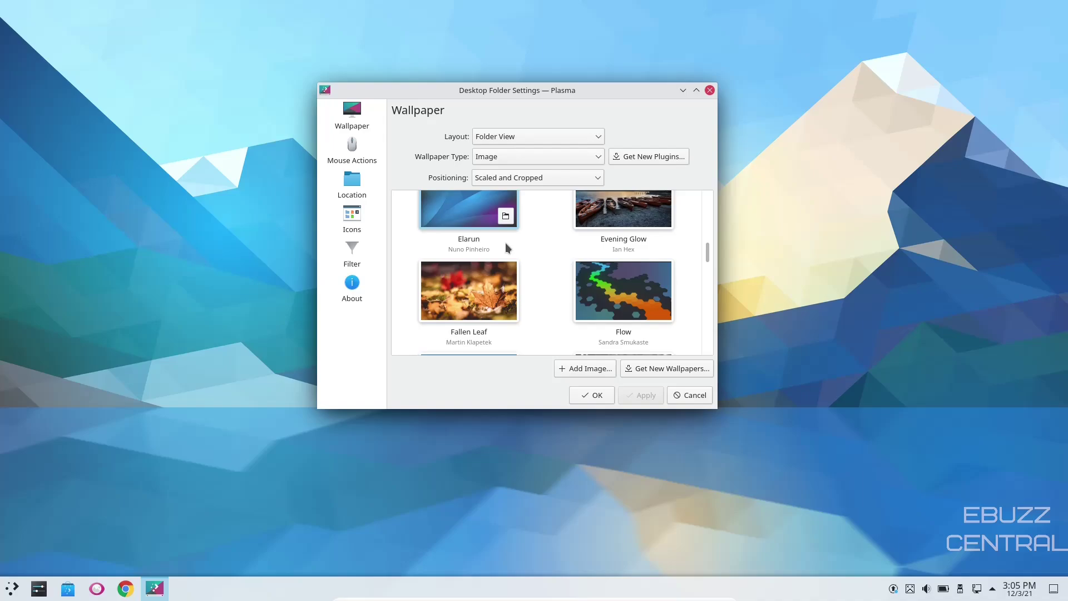
pyautogui.scroll(-1, 506, 245)
pyautogui.scroll(-5, 507, 247)
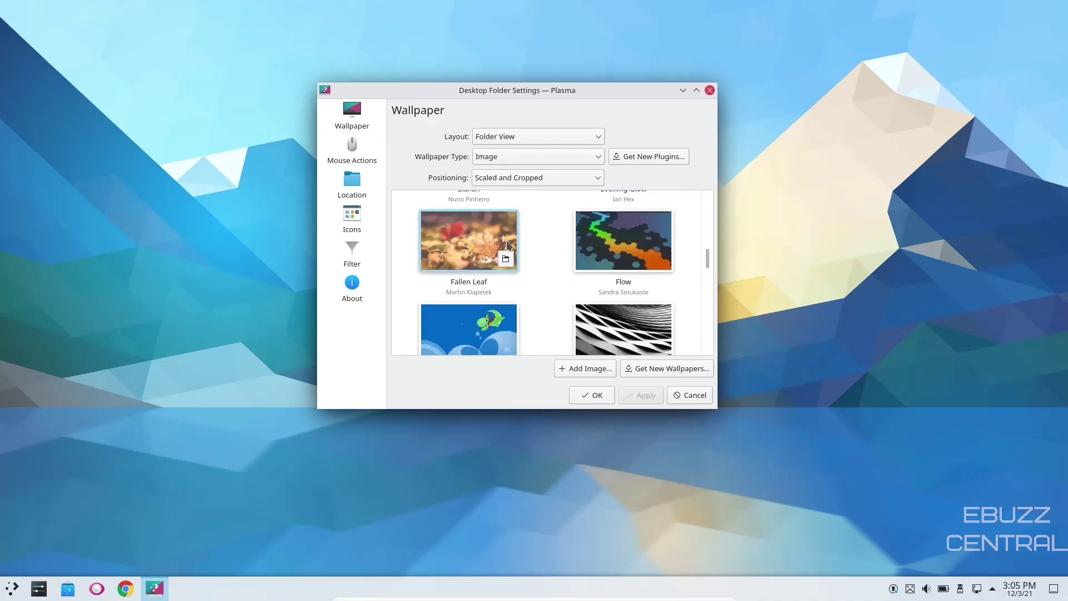
pyautogui.scroll(-1, 506, 239)
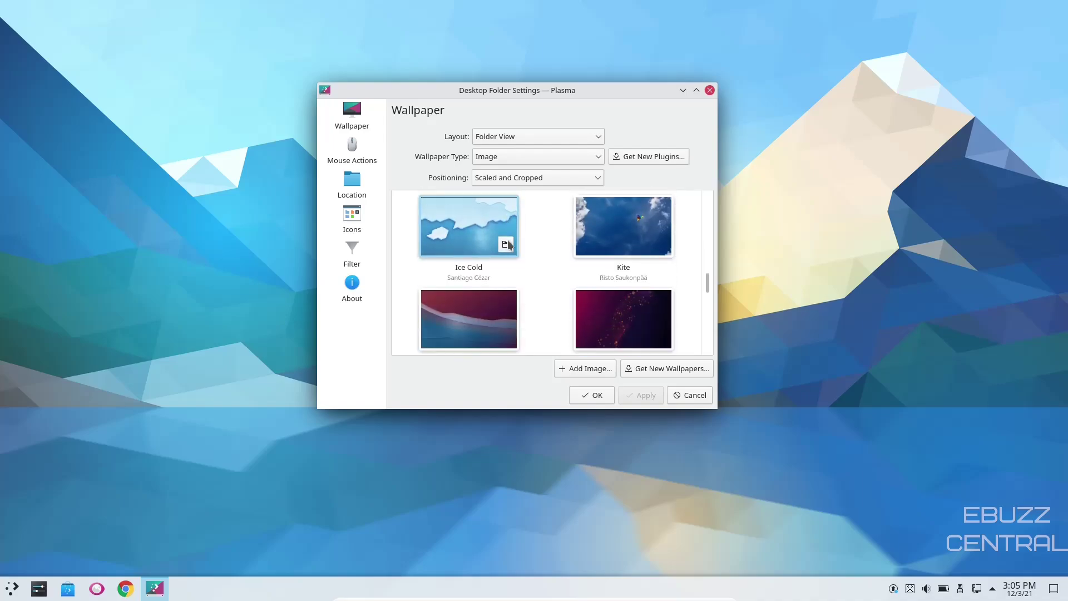
pyautogui.scroll(-8, 509, 245)
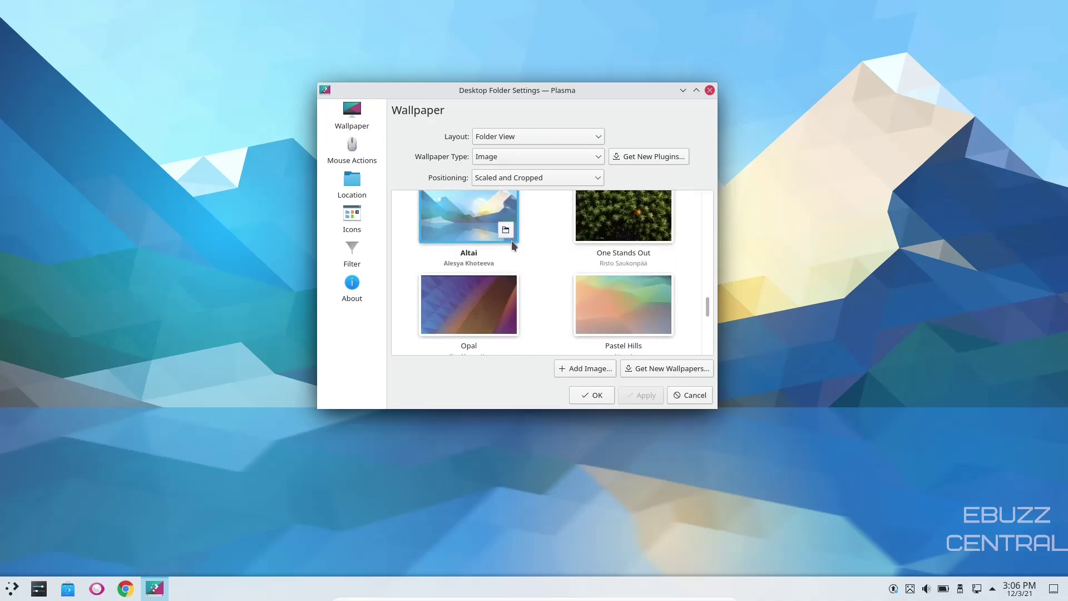
pyautogui.scroll(-6, 512, 240)
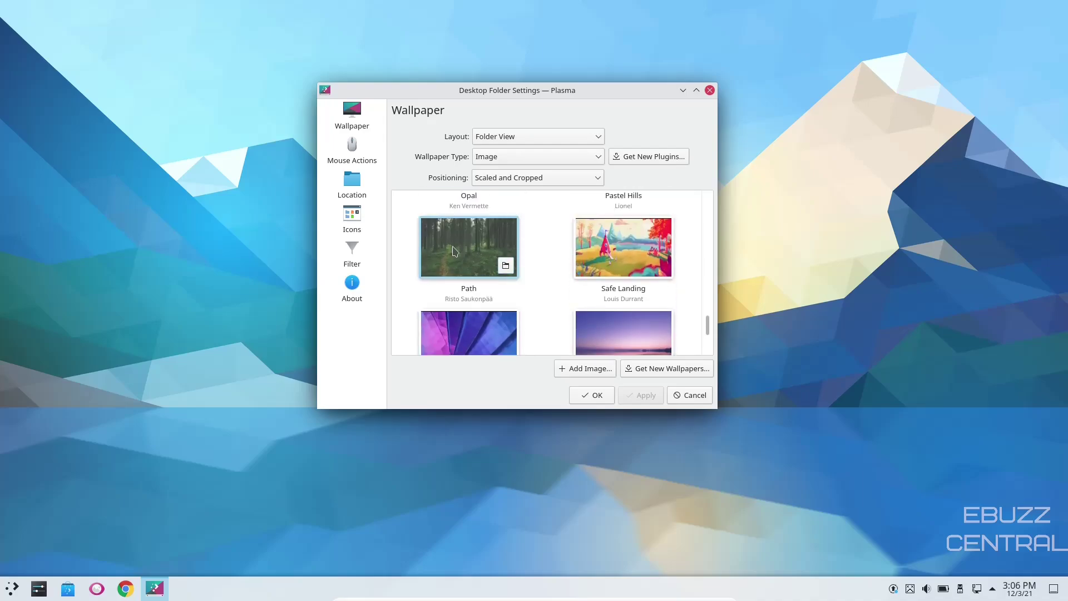
pyautogui.click(455, 251)
pyautogui.click(640, 395)
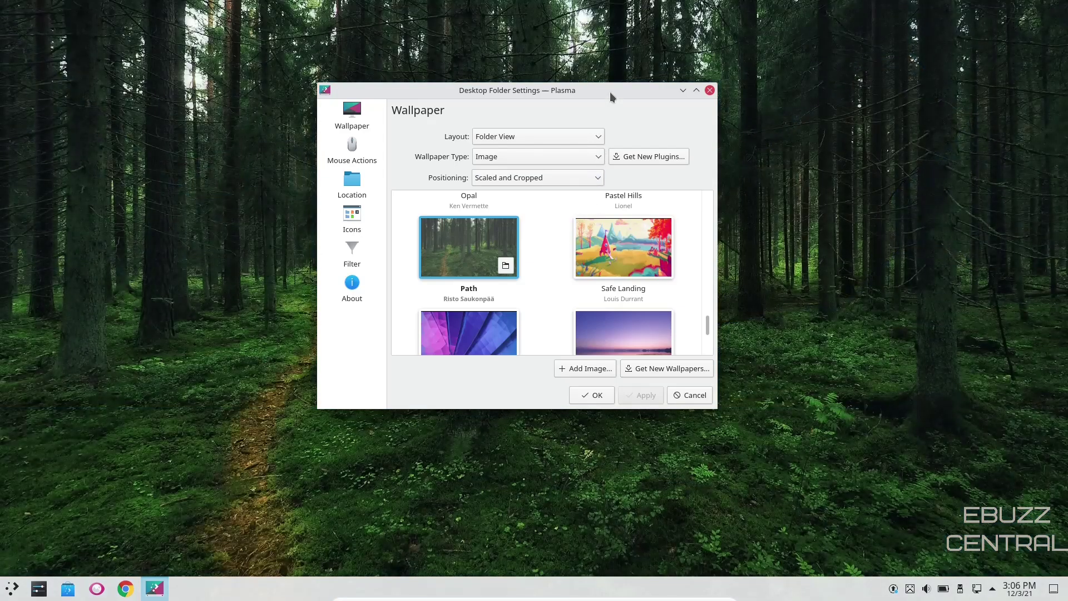
# - Switch the wallpaper to the Canopée image and apply it
pyautogui.moveTo(611, 91); pyautogui.dragTo(529, 114)
pyautogui.scroll(-3, 513, 231)
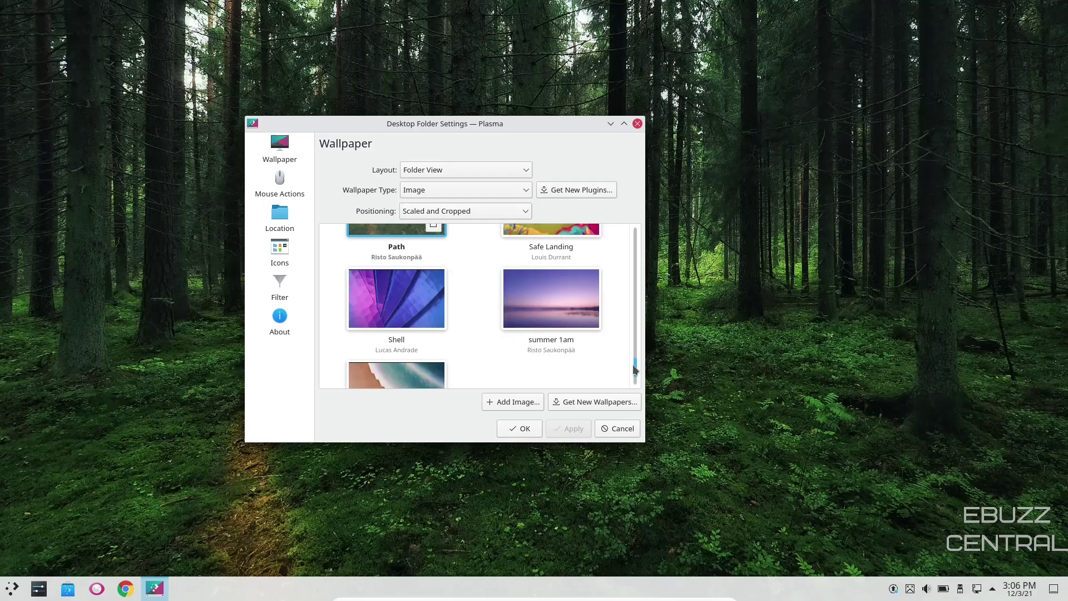
pyautogui.moveTo(635, 369); pyautogui.dragTo(638, 234)
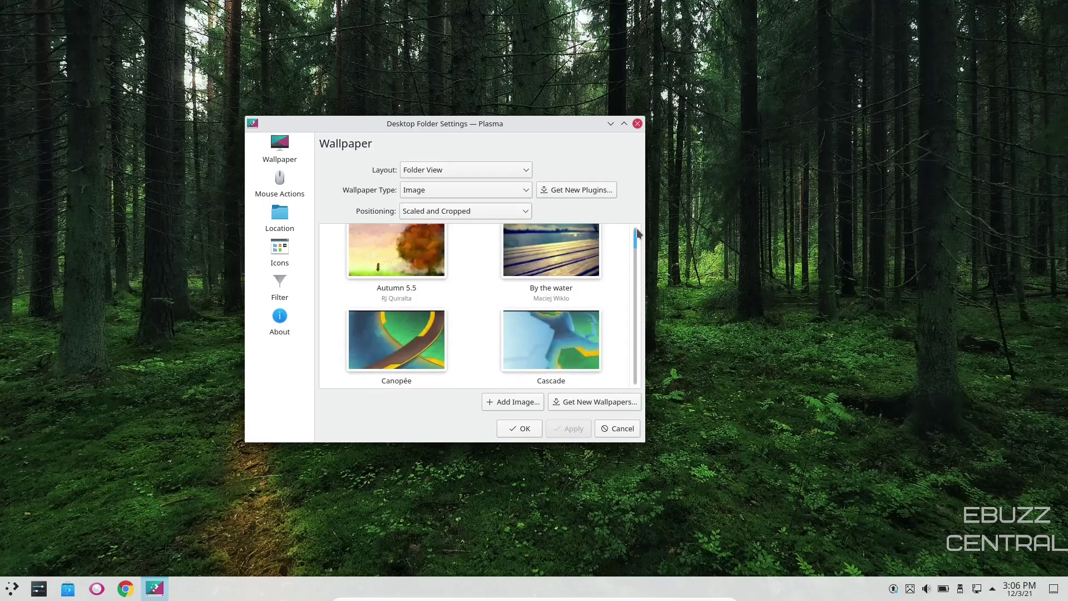
pyautogui.click(402, 335)
pyautogui.click(573, 428)
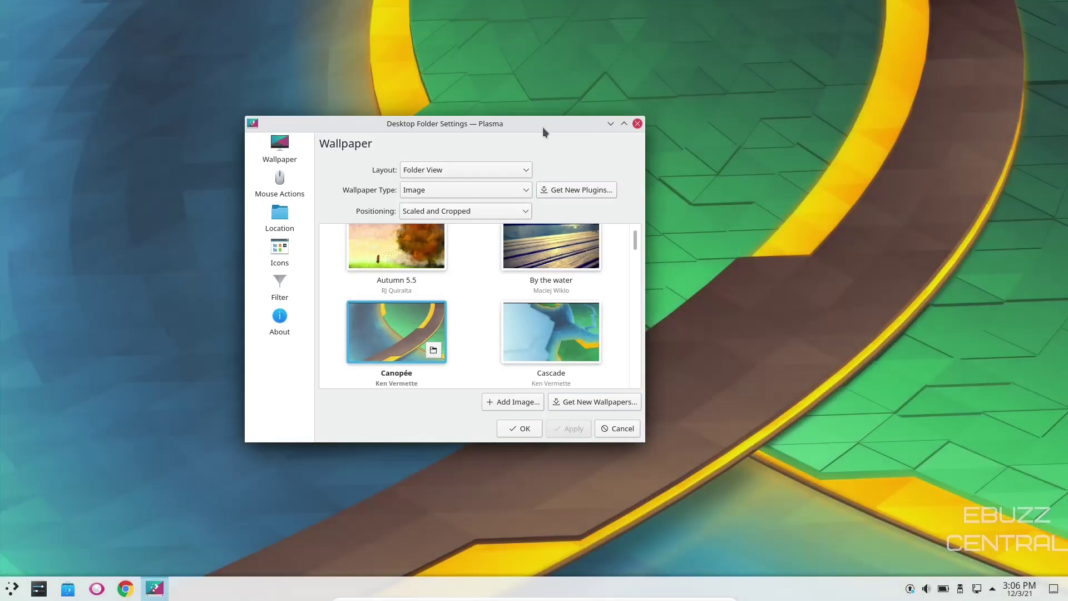
pyautogui.moveTo(543, 131); pyautogui.dragTo(613, 127)
pyautogui.click(710, 125)
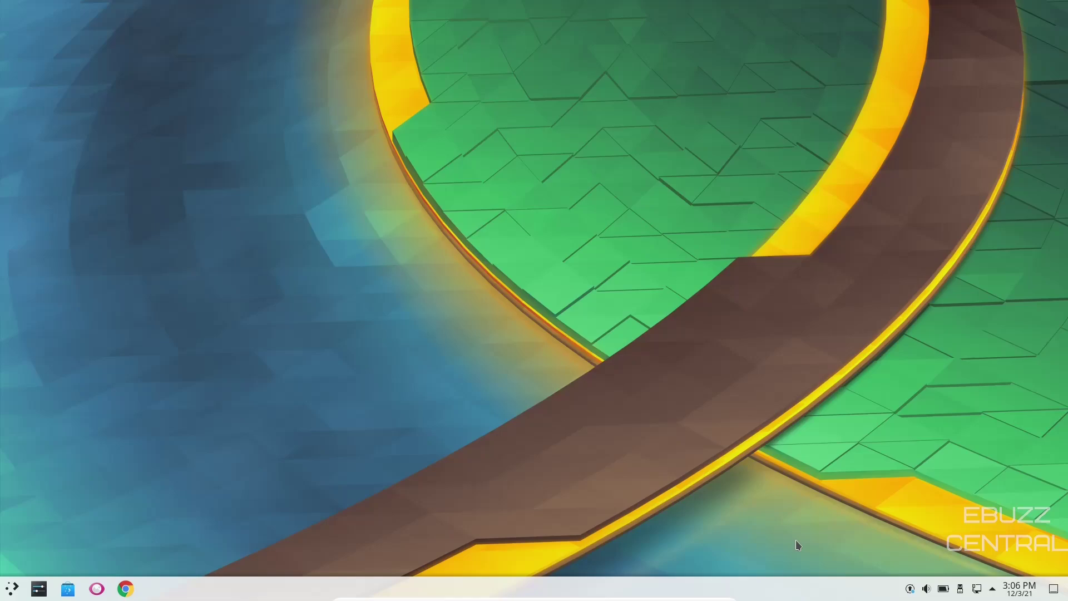
pyautogui.click(994, 590)
pyautogui.click(993, 590)
pyautogui.click(994, 589)
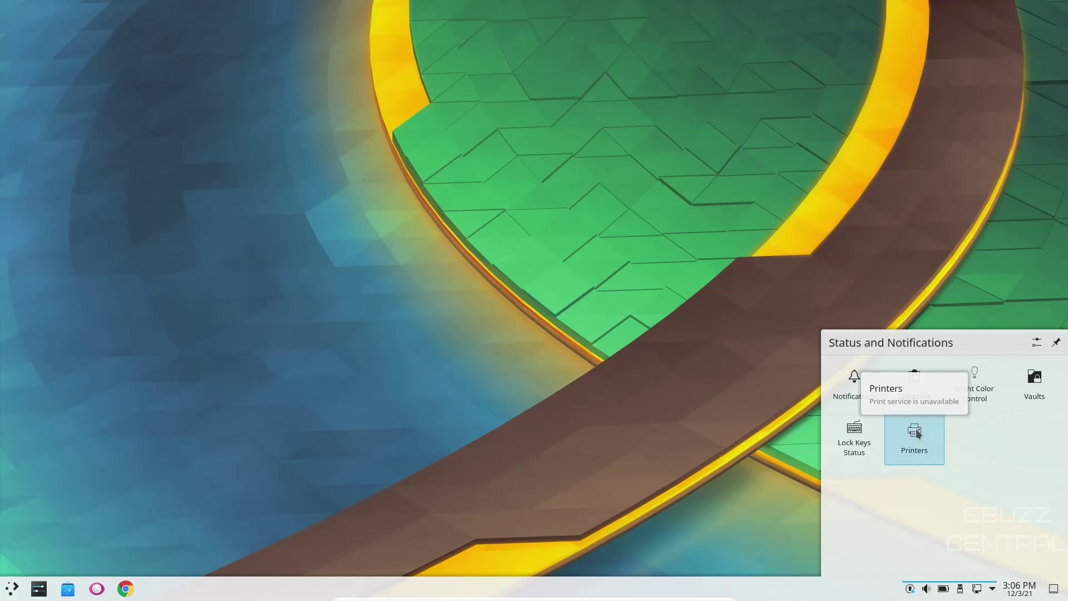
pyautogui.click(994, 590)
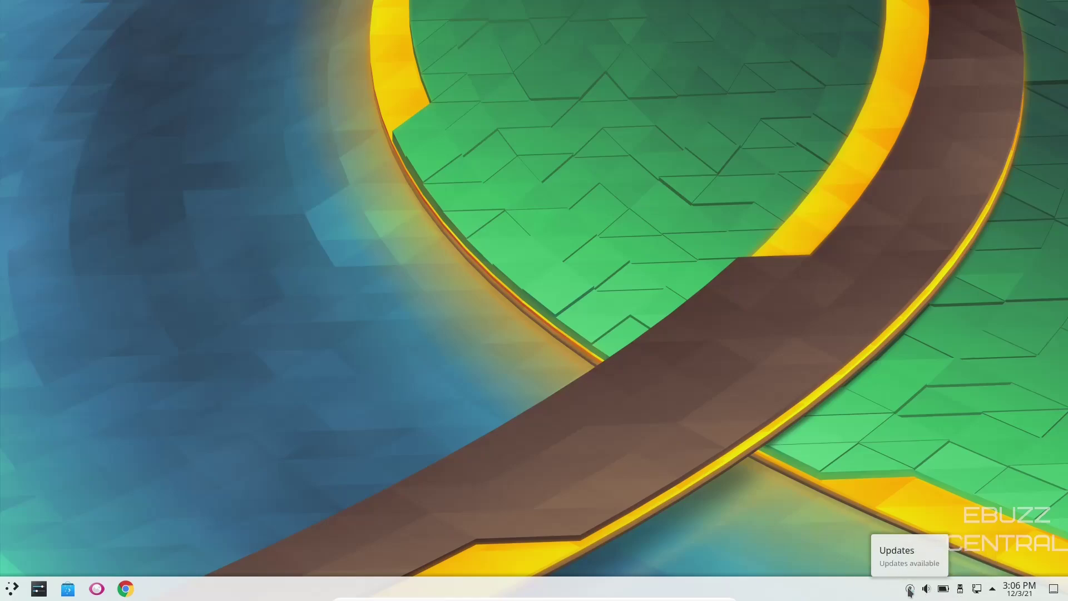
pyautogui.click(909, 589)
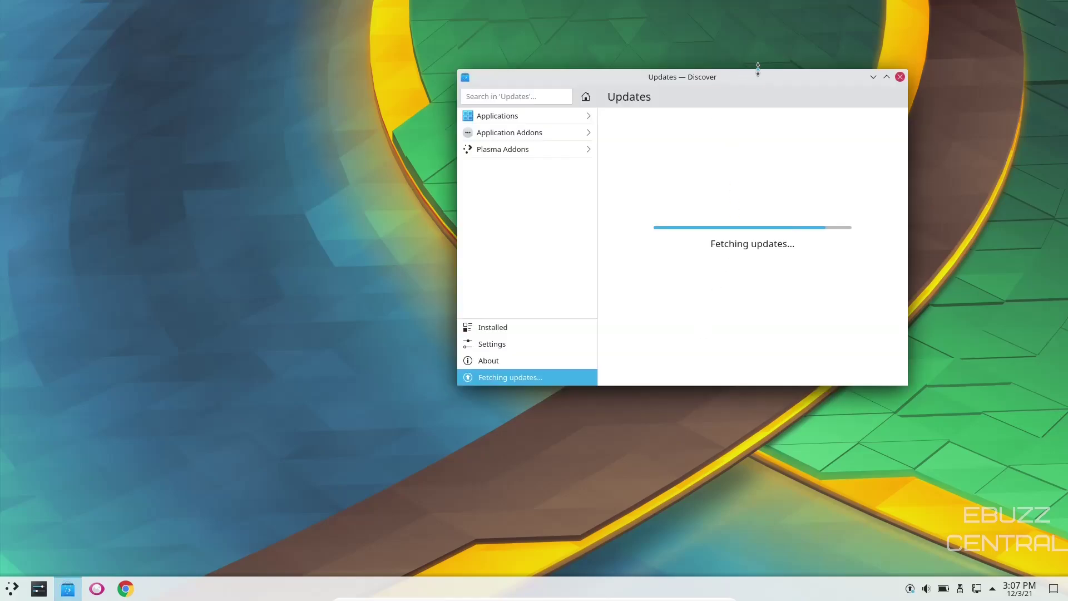
pyautogui.moveTo(758, 79); pyautogui.dragTo(634, 82)
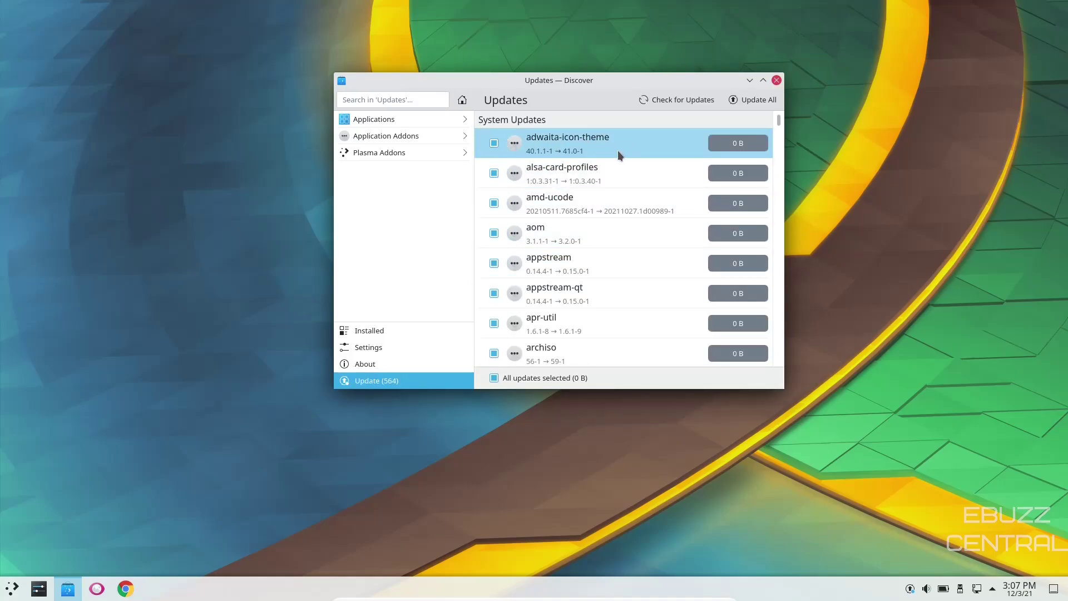
pyautogui.scroll(-5, 617, 144)
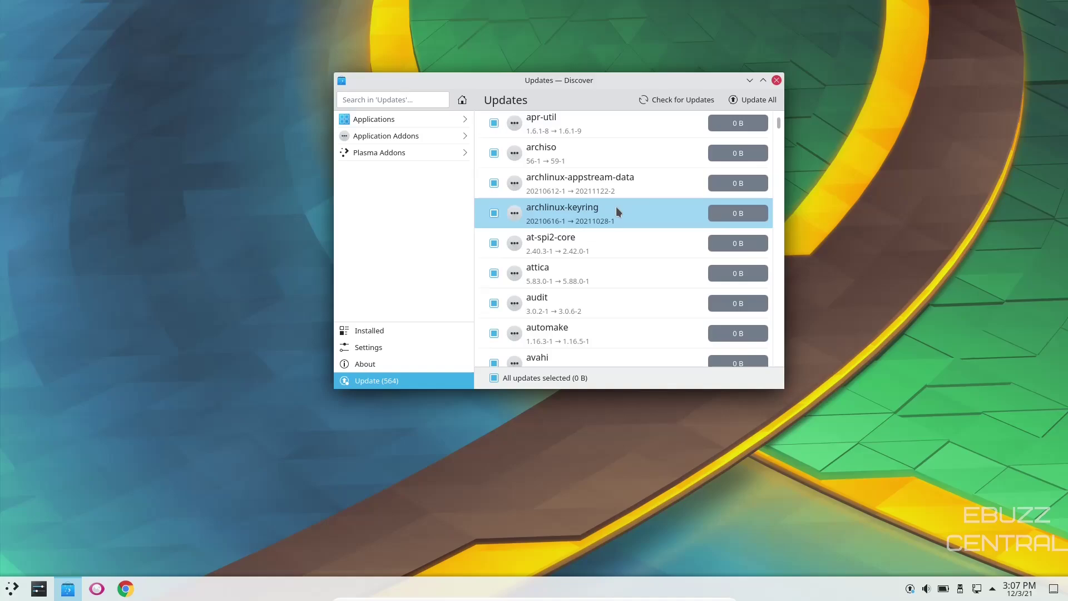
pyautogui.scroll(-10, 616, 210)
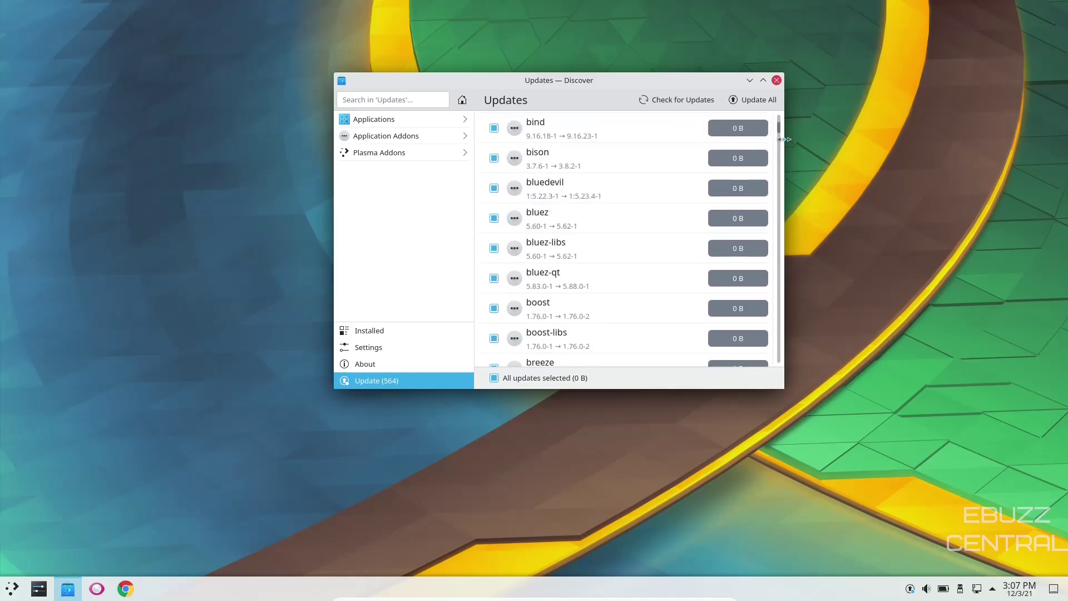
pyautogui.scroll(-10, 782, 134)
pyautogui.scroll(15, 782, 135)
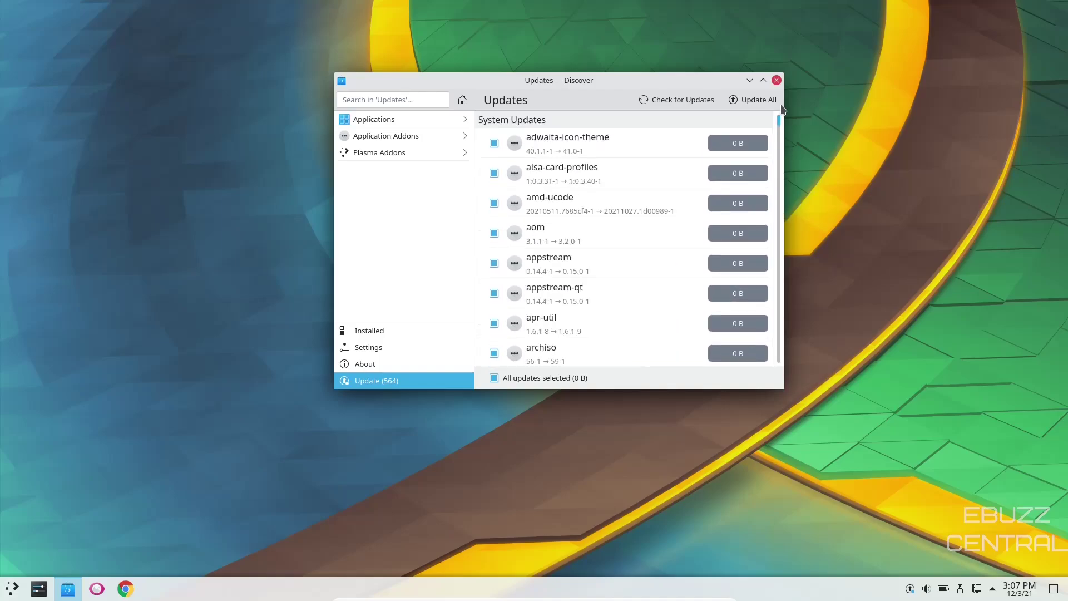
pyautogui.click(362, 119)
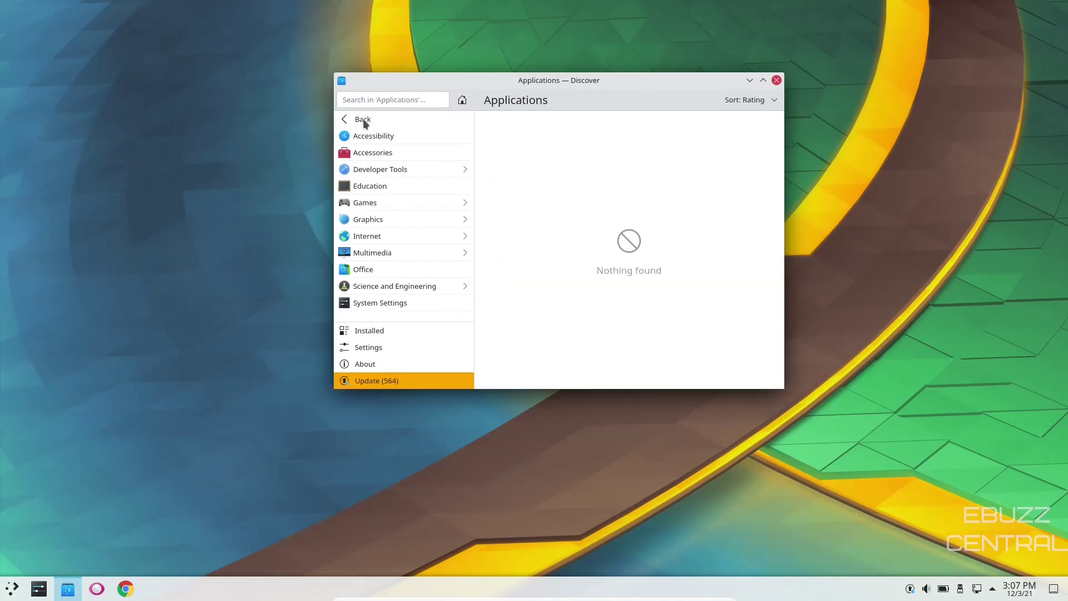
pyautogui.click(375, 134)
pyautogui.click(373, 153)
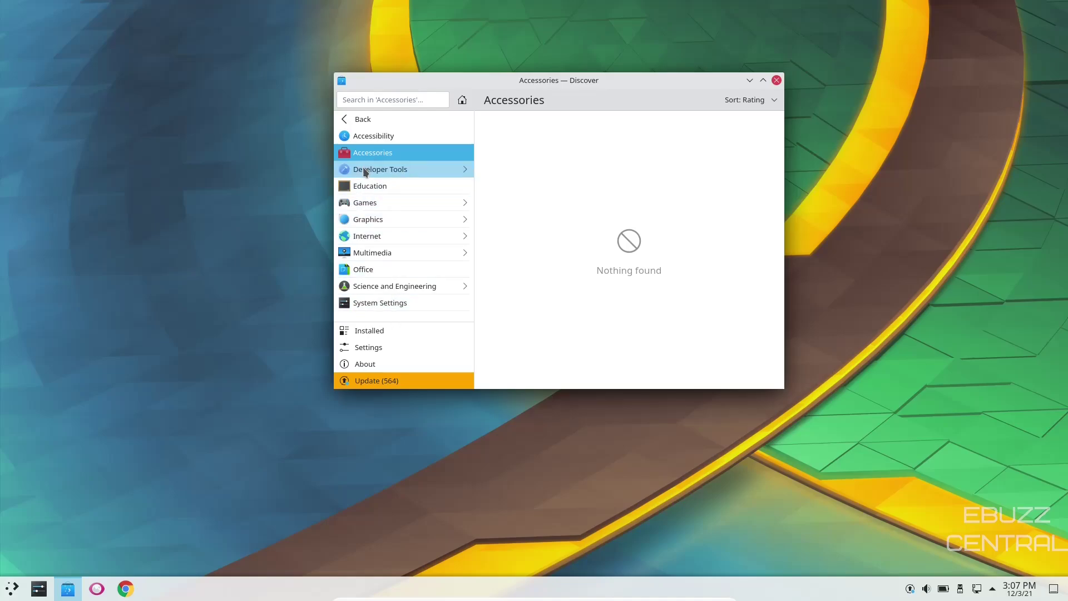
pyautogui.click(370, 136)
pyautogui.click(347, 119)
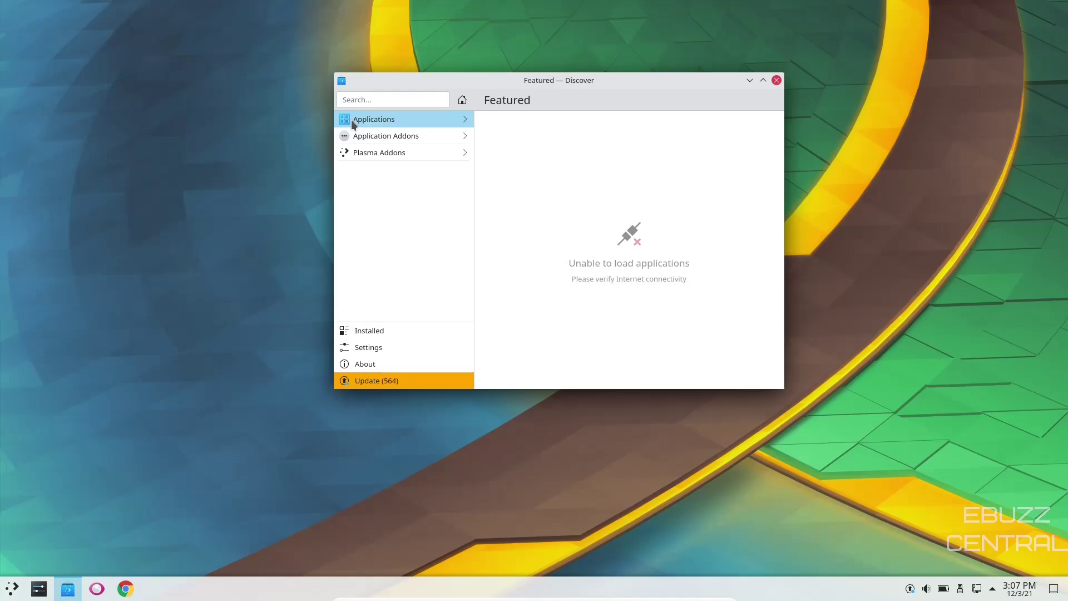
pyautogui.click(414, 99)
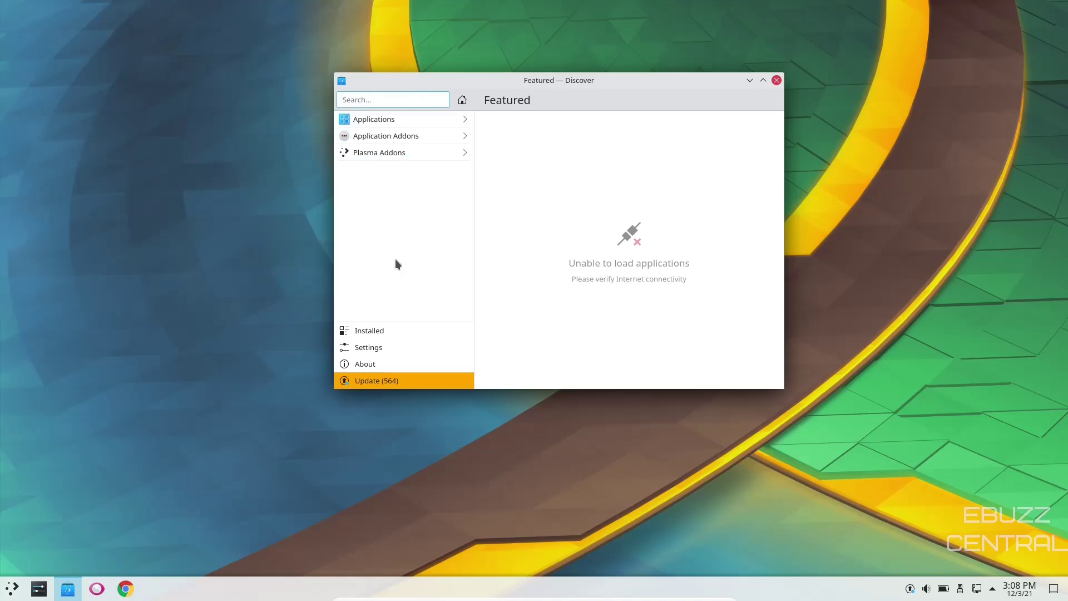
pyautogui.click(370, 331)
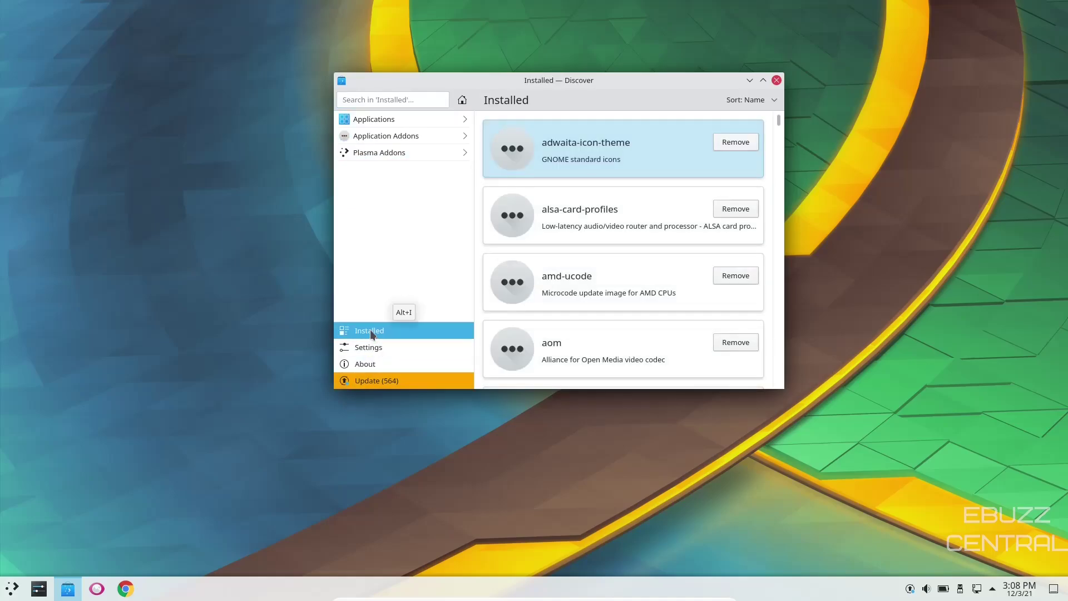
pyautogui.click(372, 348)
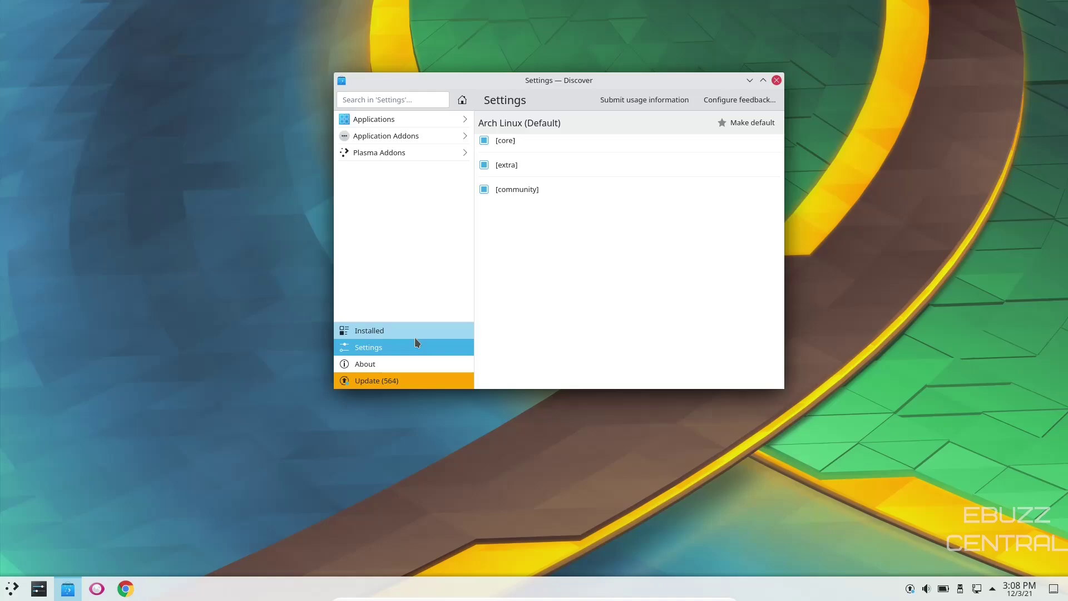
pyautogui.click(398, 365)
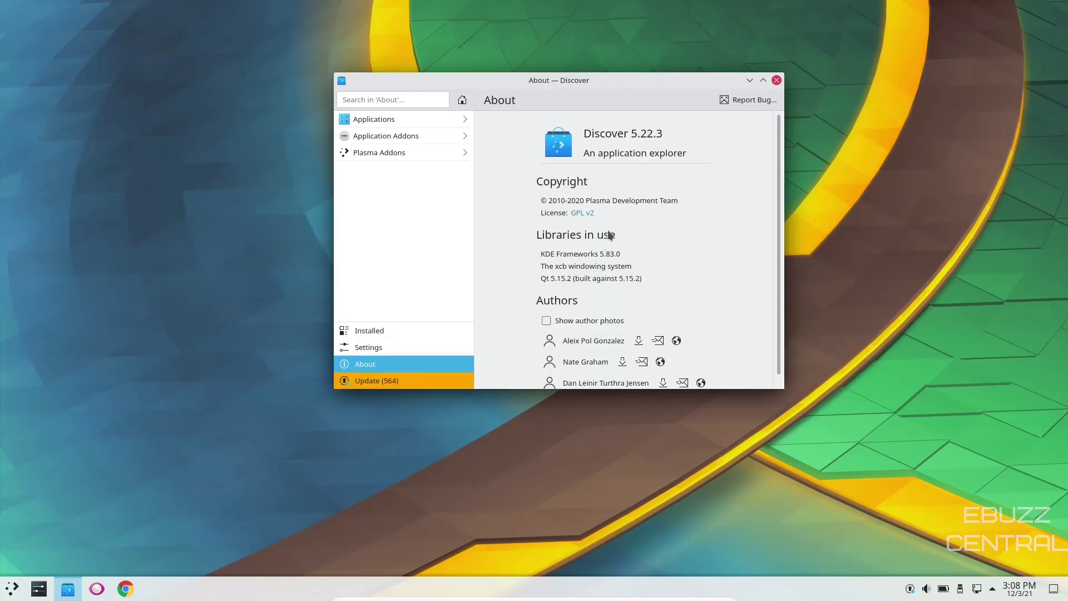
pyautogui.click(776, 81)
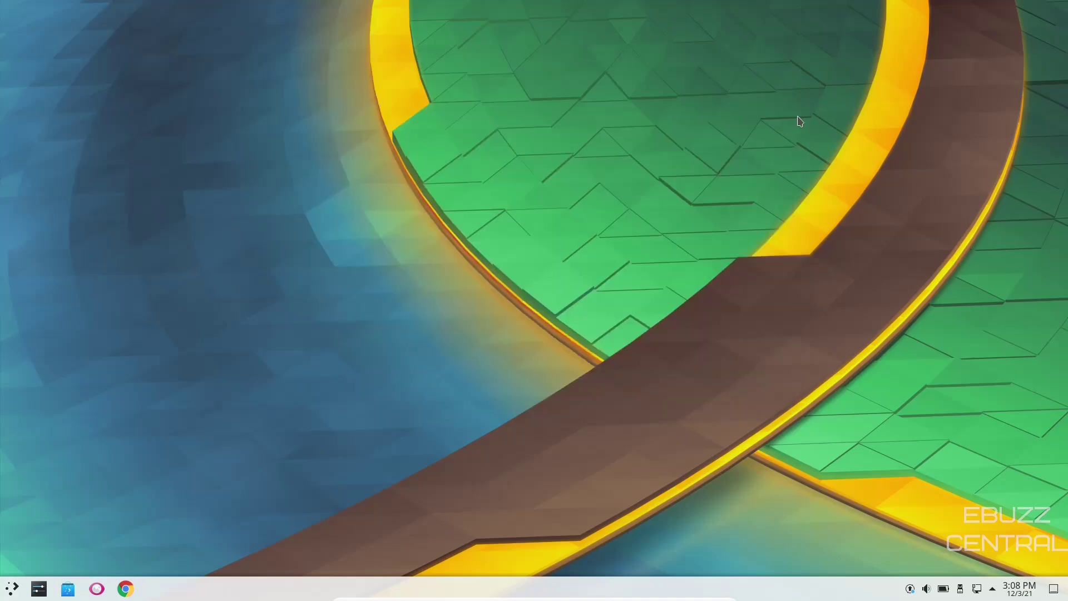
# - Put the bottom panel into edit mode and reveal its More Options
pyautogui.rightClick(801, 592)
pyautogui.click(828, 568)
pyautogui.click(1009, 543)
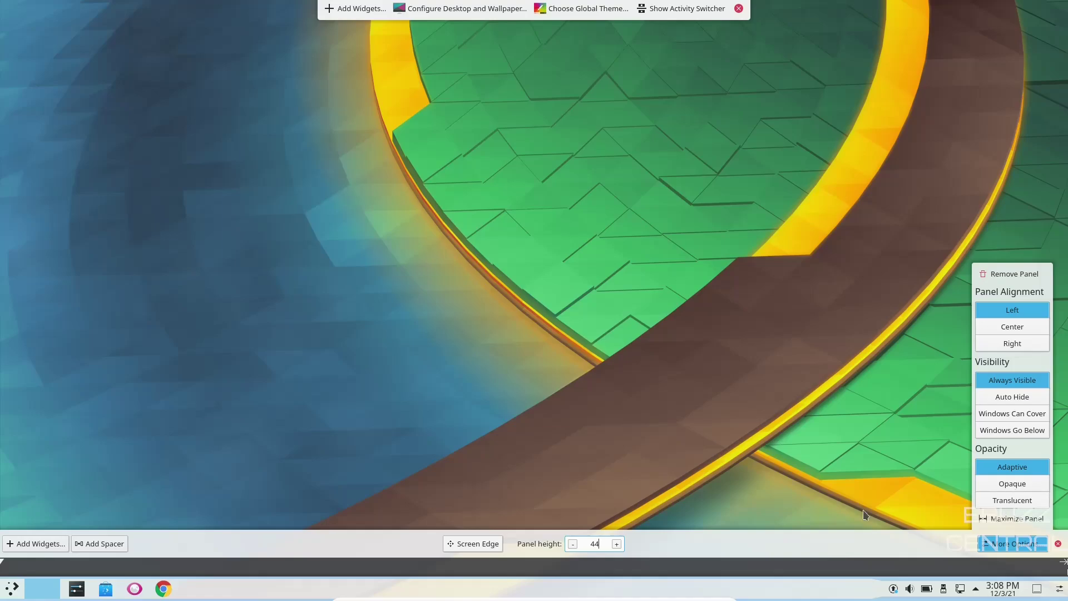
# - Raise the panel height to 48, then bring it back down to 44
pyautogui.click(616, 543)
pyautogui.click(616, 544)
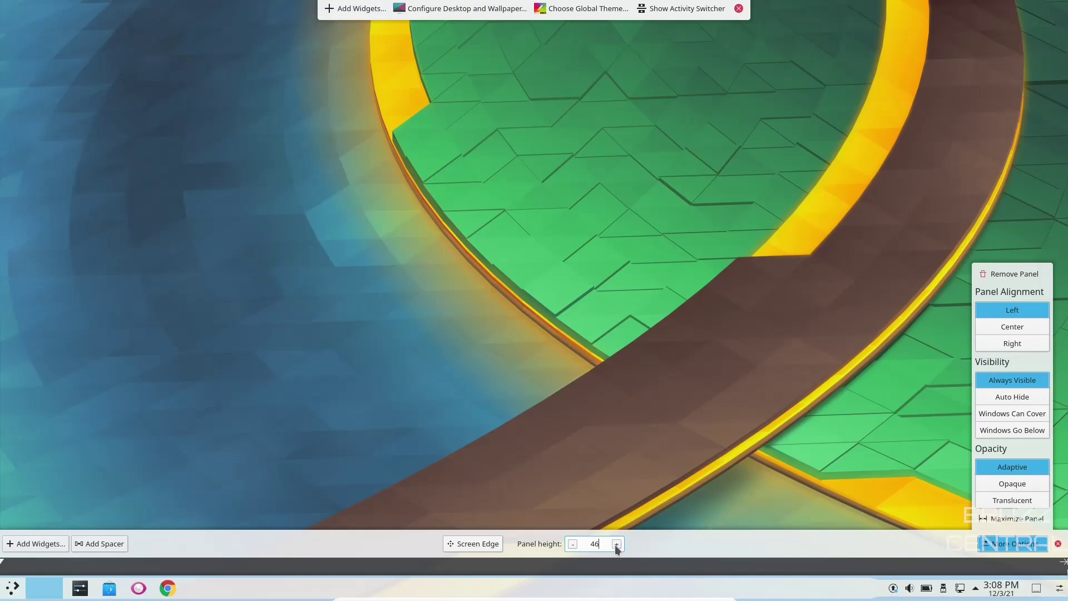
pyautogui.click(616, 544)
pyautogui.click(616, 544)
pyautogui.click(573, 544)
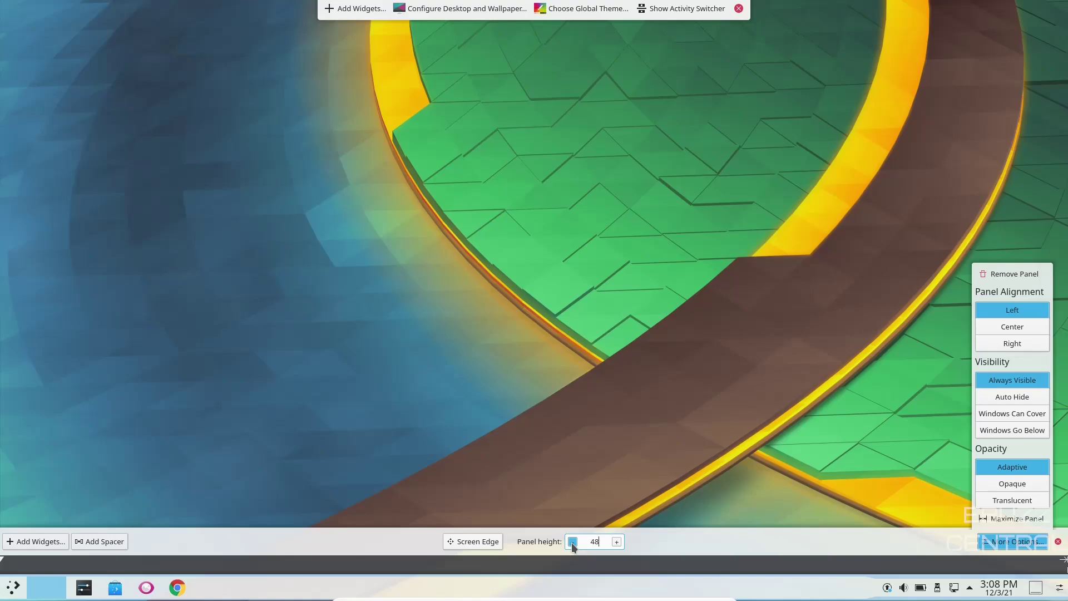
pyautogui.click(573, 543)
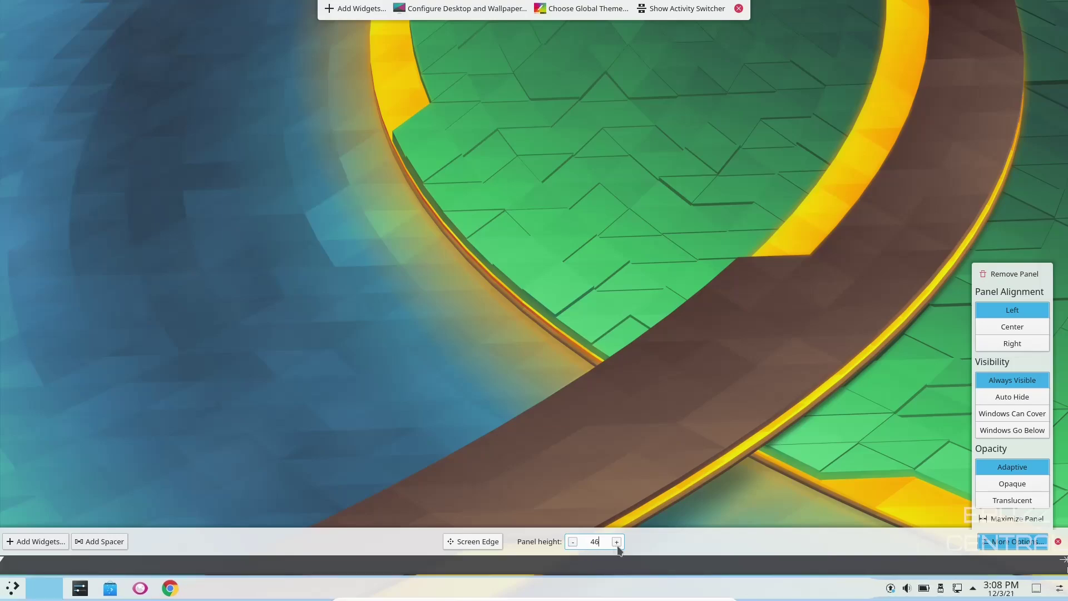
pyautogui.click(572, 543)
pyautogui.click(572, 542)
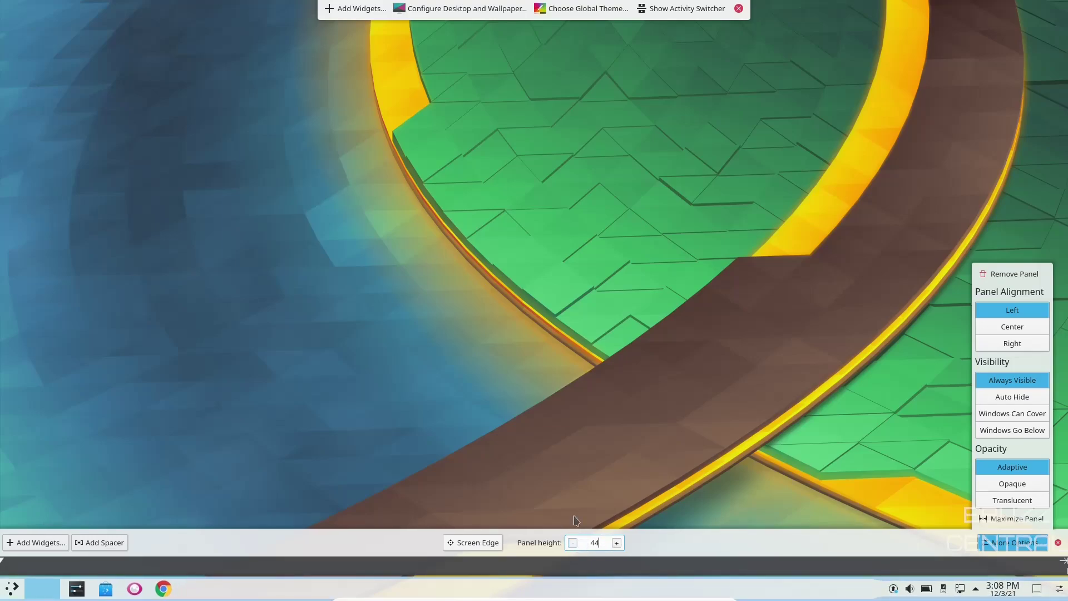
pyautogui.click(33, 543)
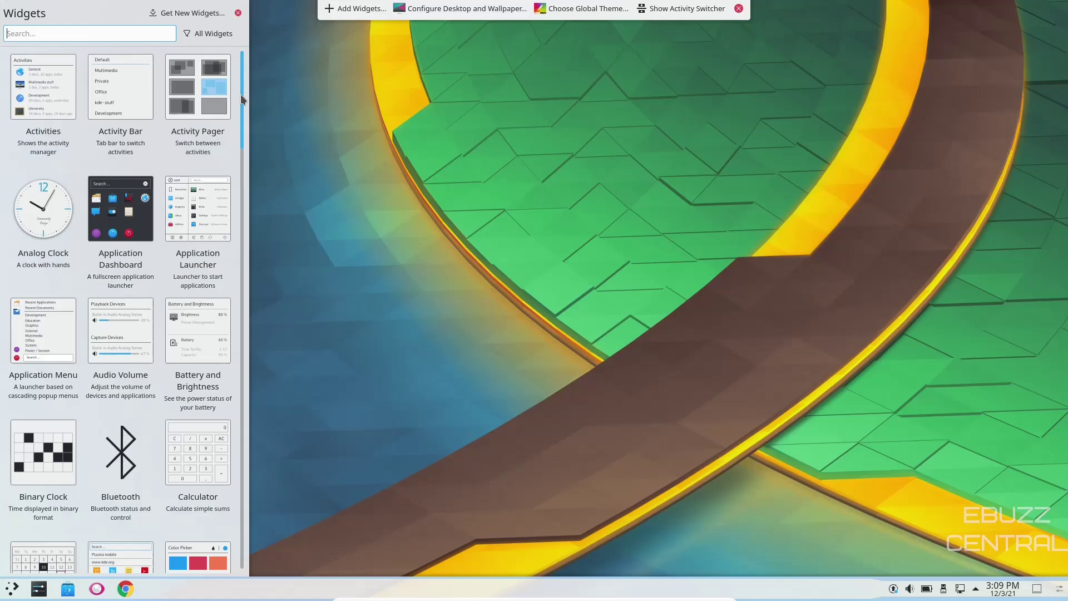
# - Scroll through the Widgets sidebar and open the Get New Widgets dropdown
pyautogui.scroll(-2, 240, 94)
pyautogui.scroll(-15, 247, 134)
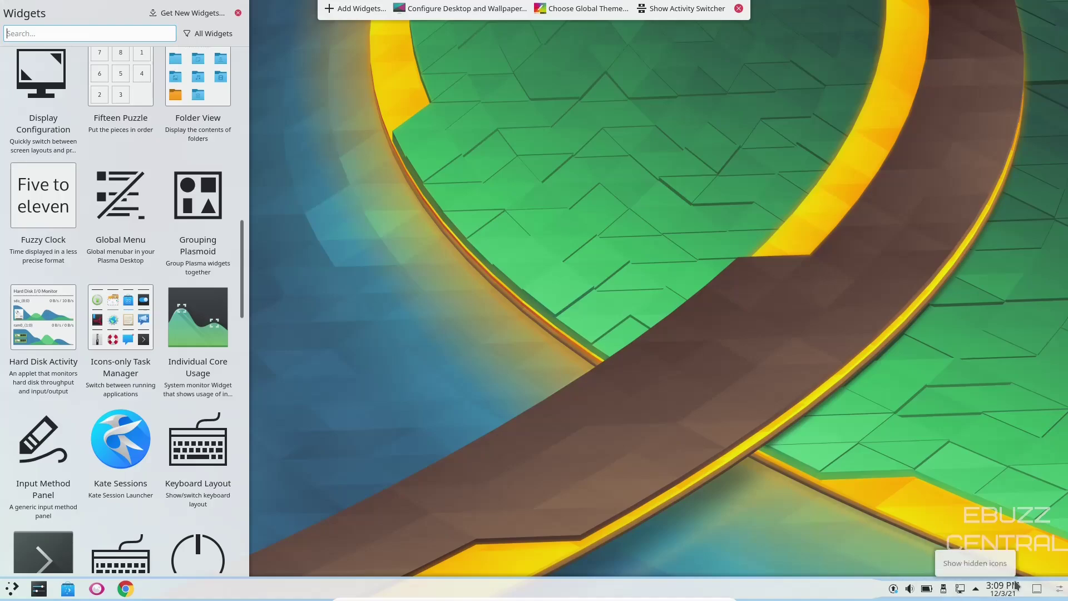
pyautogui.scroll(-2, 162, 281)
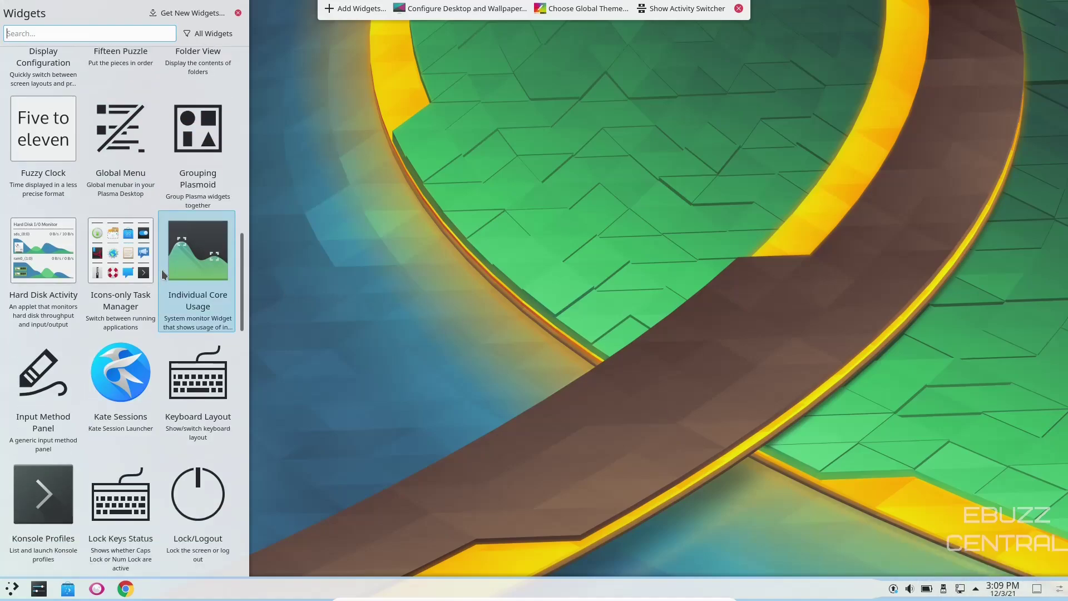
pyautogui.scroll(-6, 165, 282)
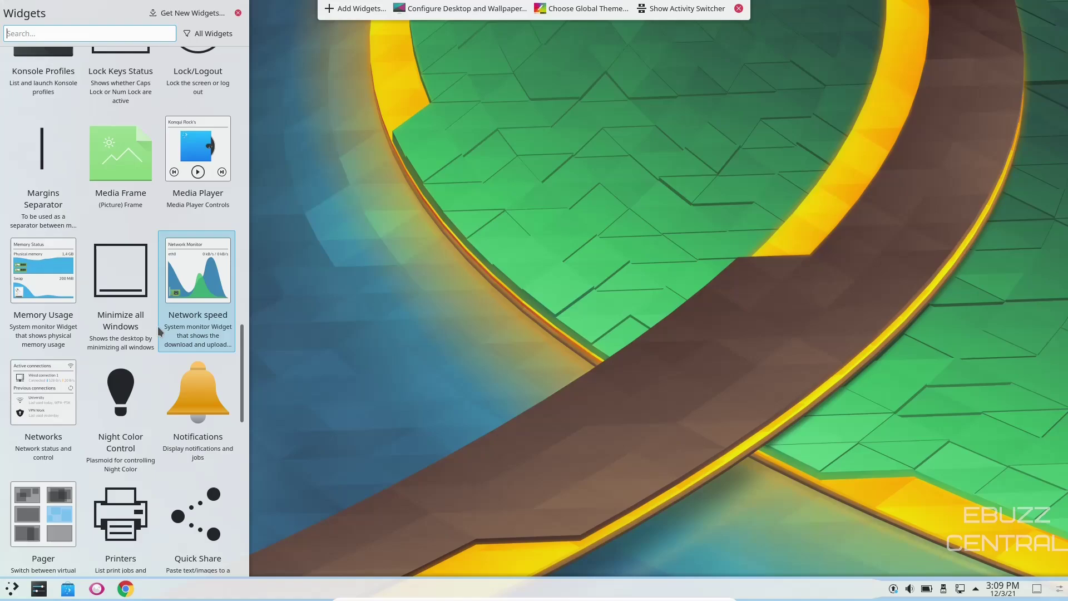
pyautogui.scroll(-2, 234, 334)
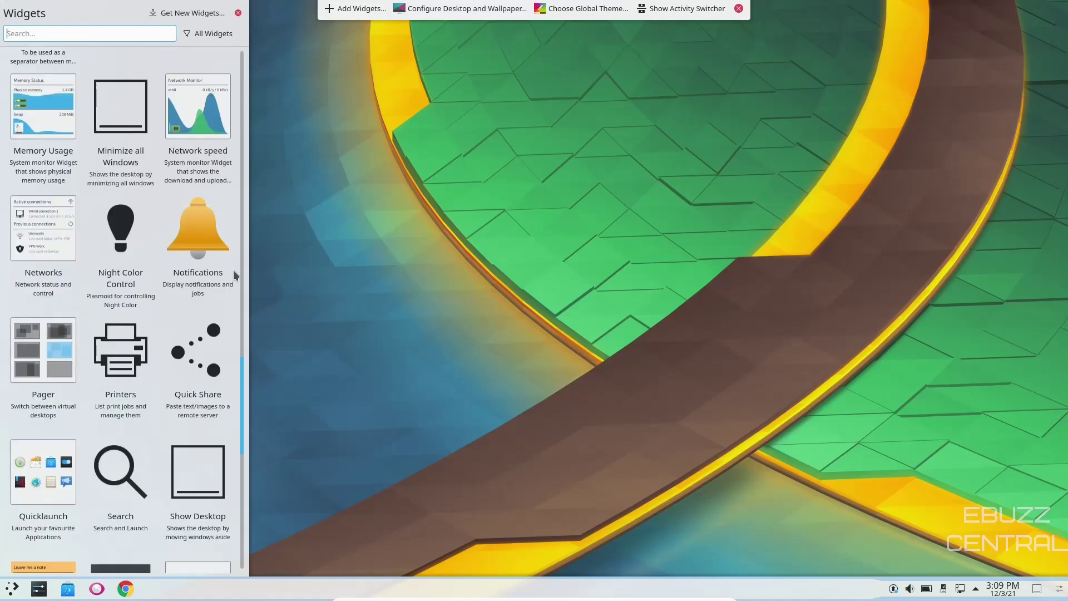
pyautogui.moveTo(242, 275); pyautogui.dragTo(254, 23)
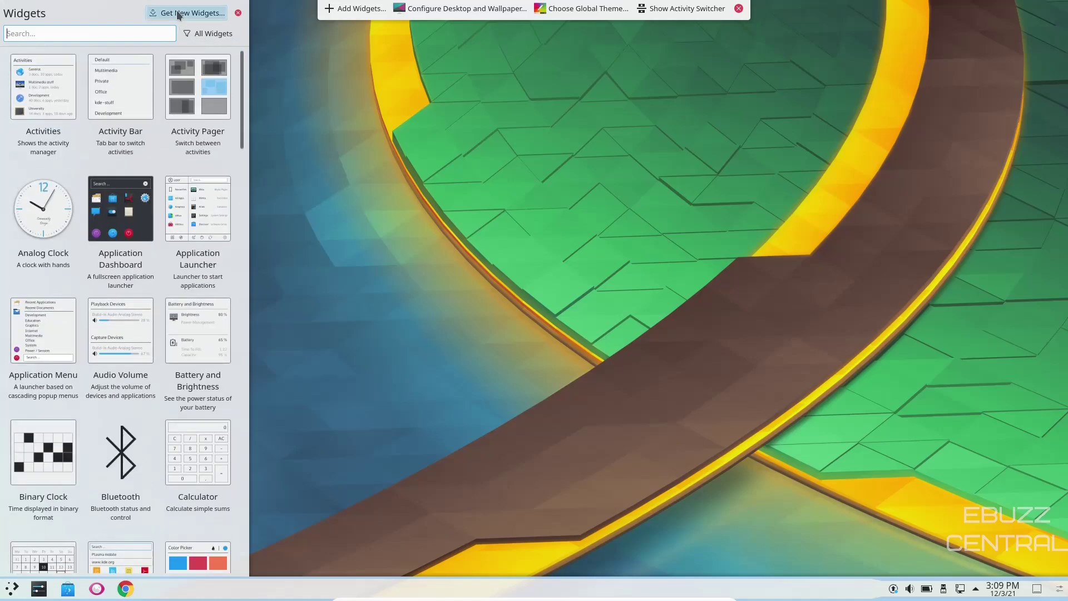
pyautogui.click(178, 14)
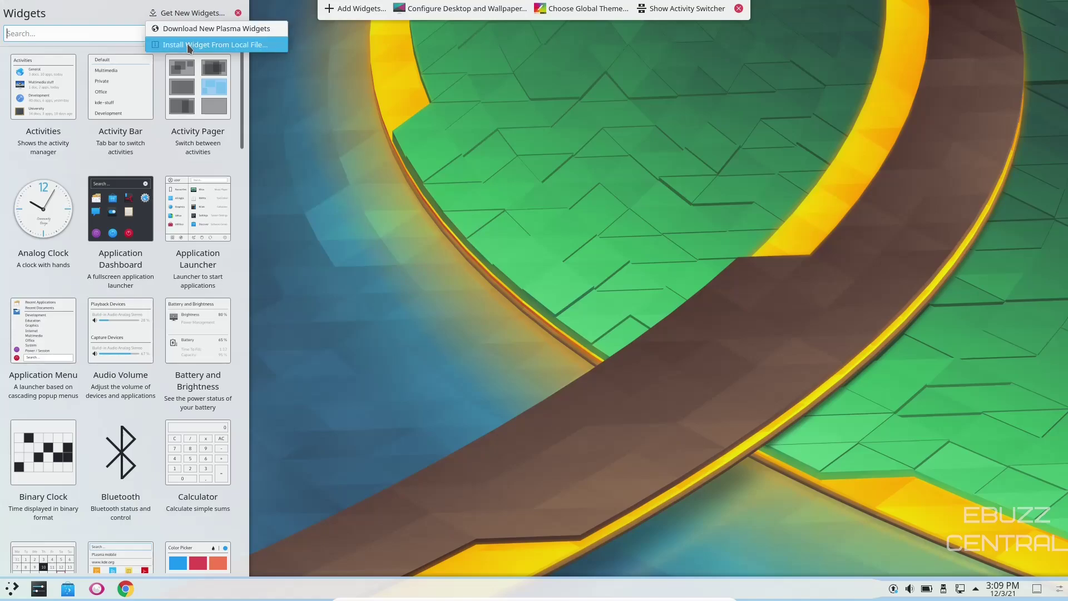
# - Open Download New Plasma Widgets and sort the list by highest rated first
pyautogui.click(204, 28)
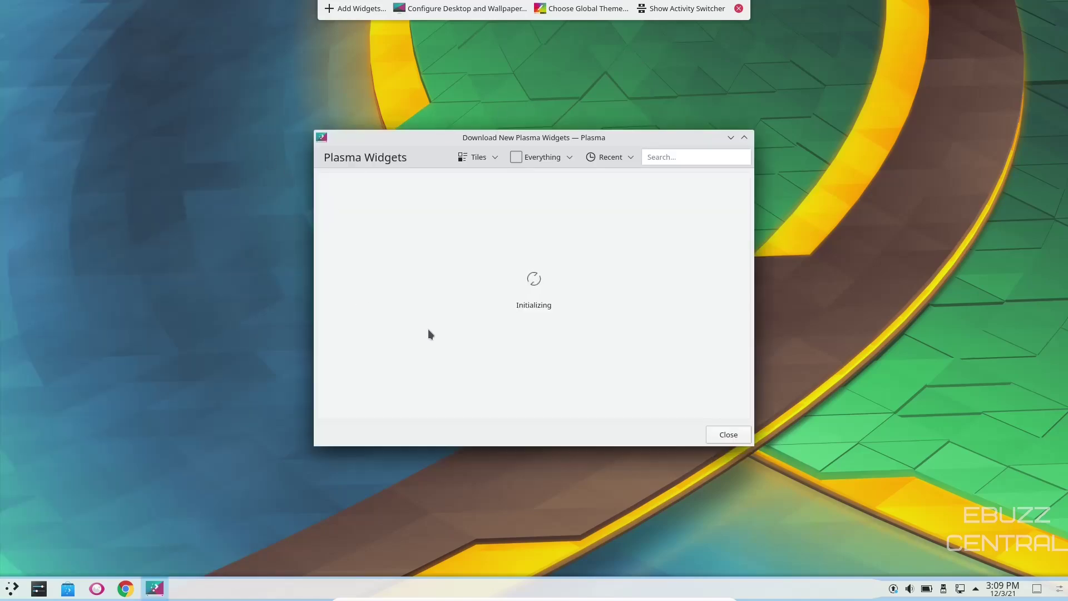
pyautogui.click(612, 160)
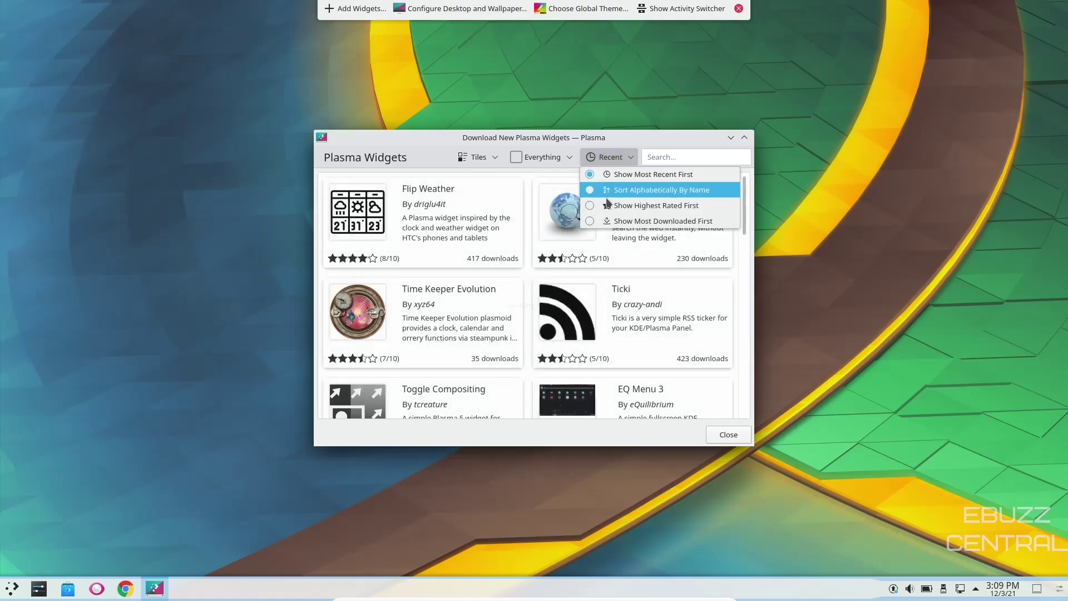
pyautogui.click(588, 205)
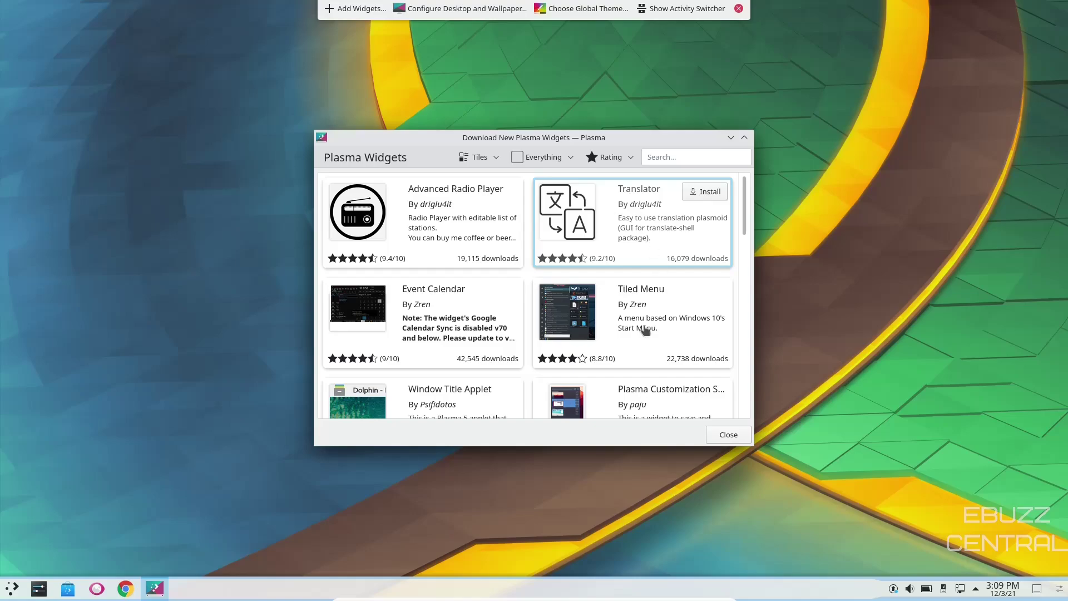
# - View the Window Title Applet details, return to the list, maximize, then close the downloader
pyautogui.scroll(-2, 644, 327)
pyautogui.click(436, 308)
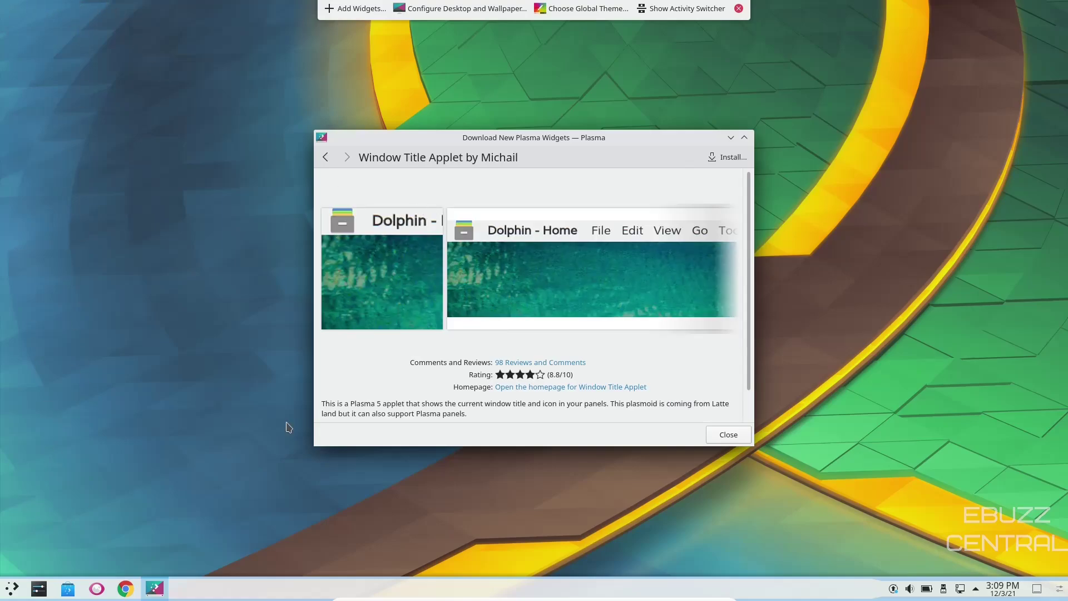
pyautogui.click(325, 159)
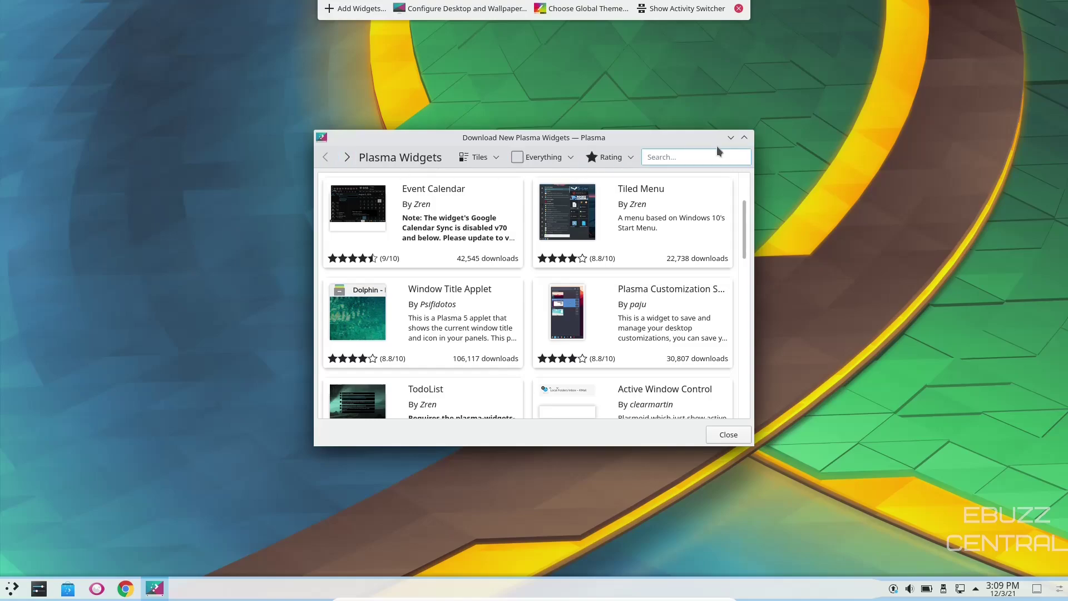
pyautogui.click(744, 138)
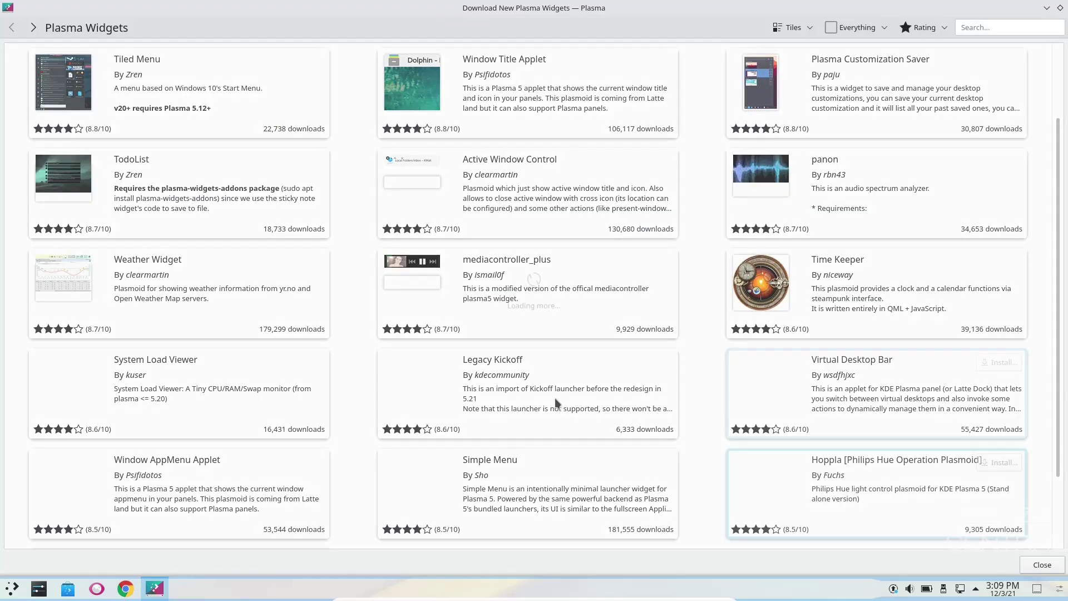
pyautogui.press('Escape')
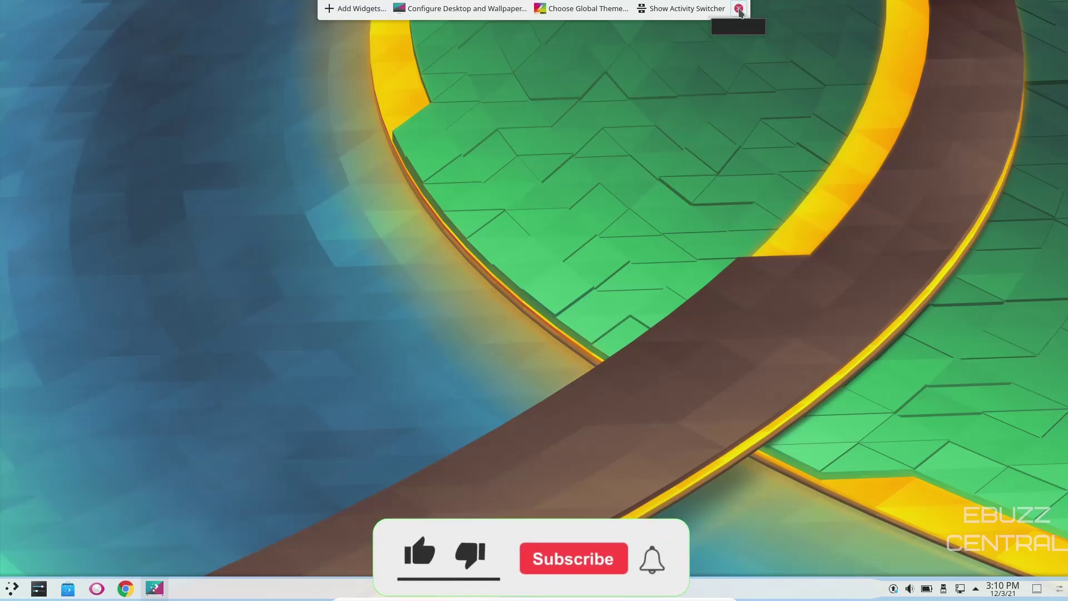
# - Exit desktop edit mode and browse the Application Launcher categories down to System
pyautogui.click(739, 9)
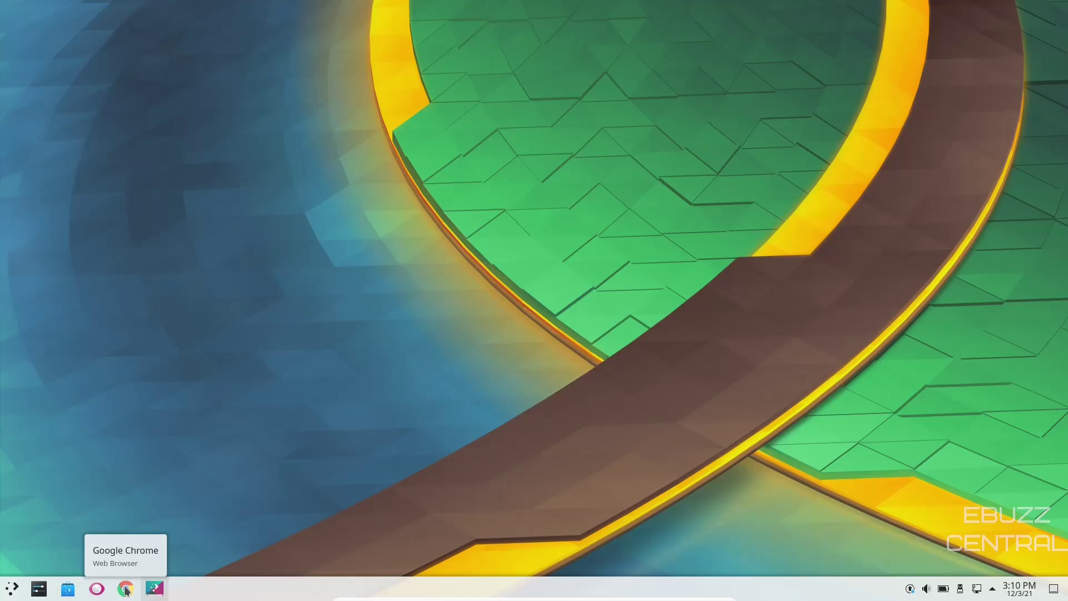
pyautogui.click(13, 589)
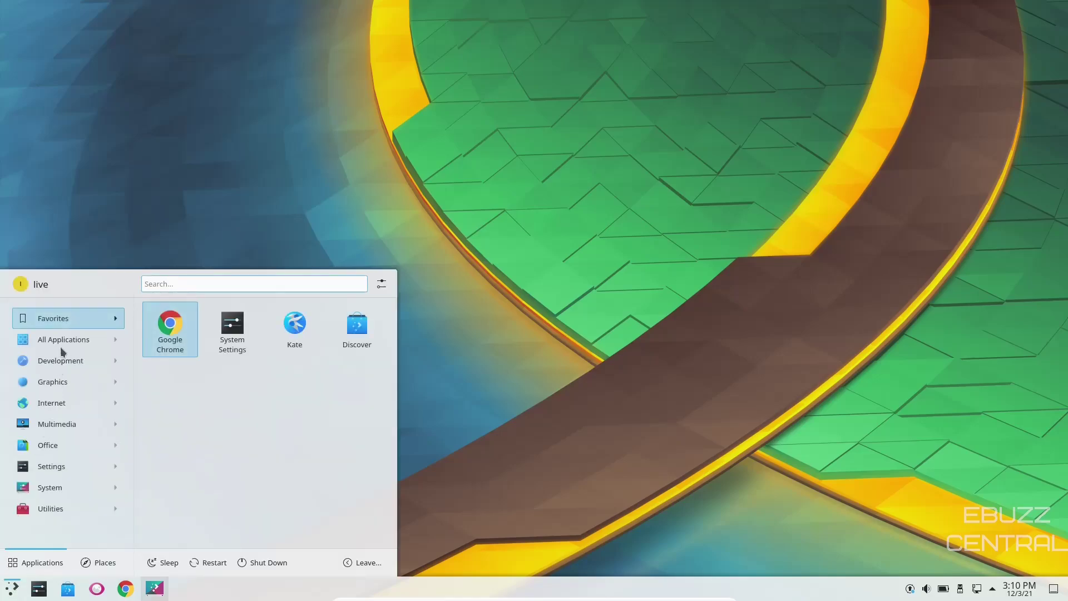
pyautogui.moveTo(62, 363)
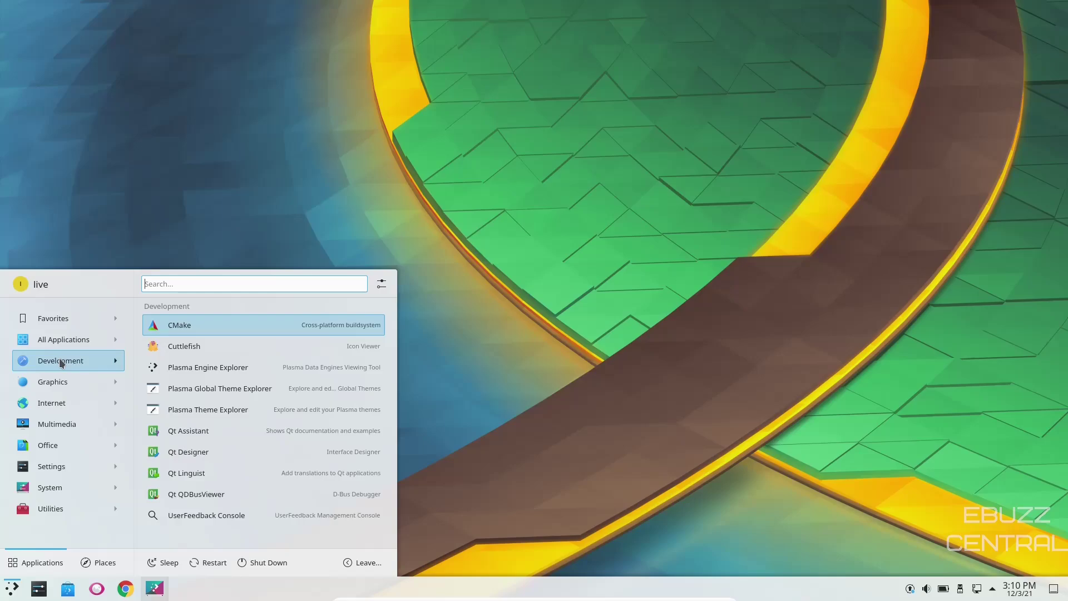
pyautogui.moveTo(67, 383)
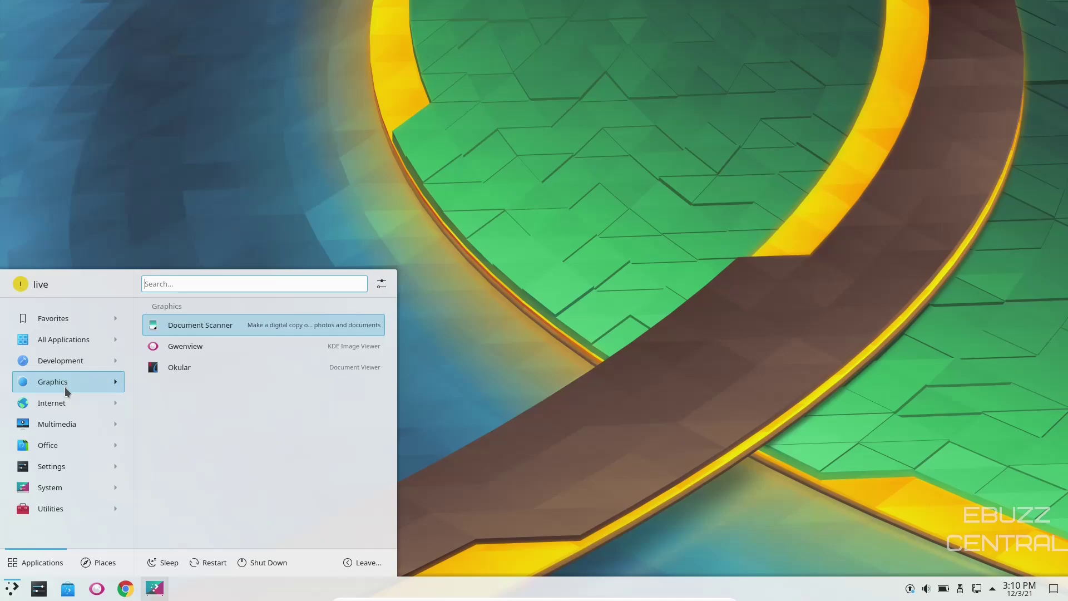
pyautogui.moveTo(63, 404)
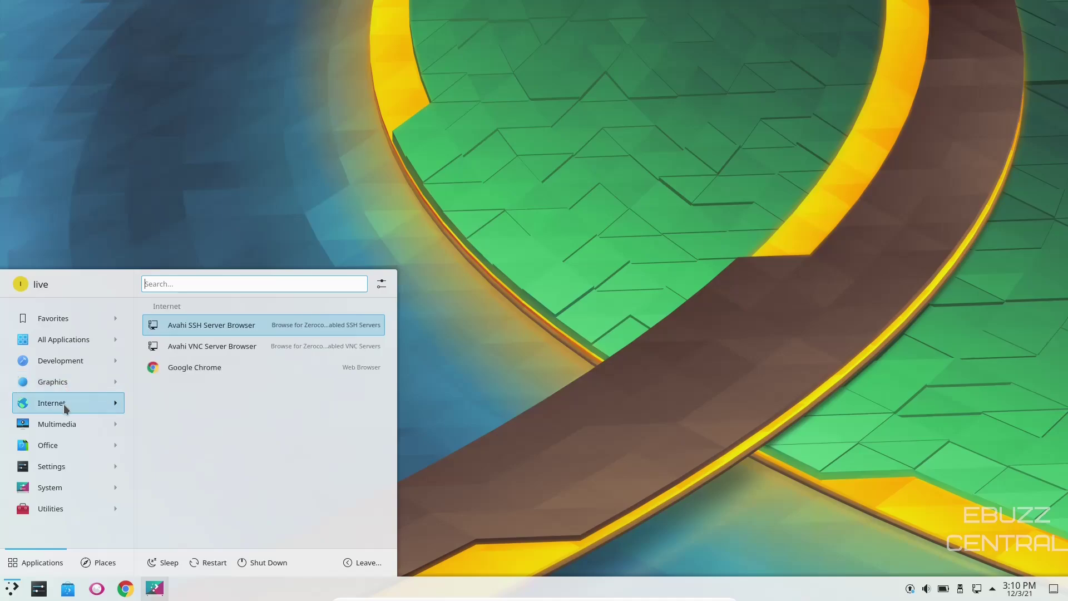
pyautogui.moveTo(64, 424)
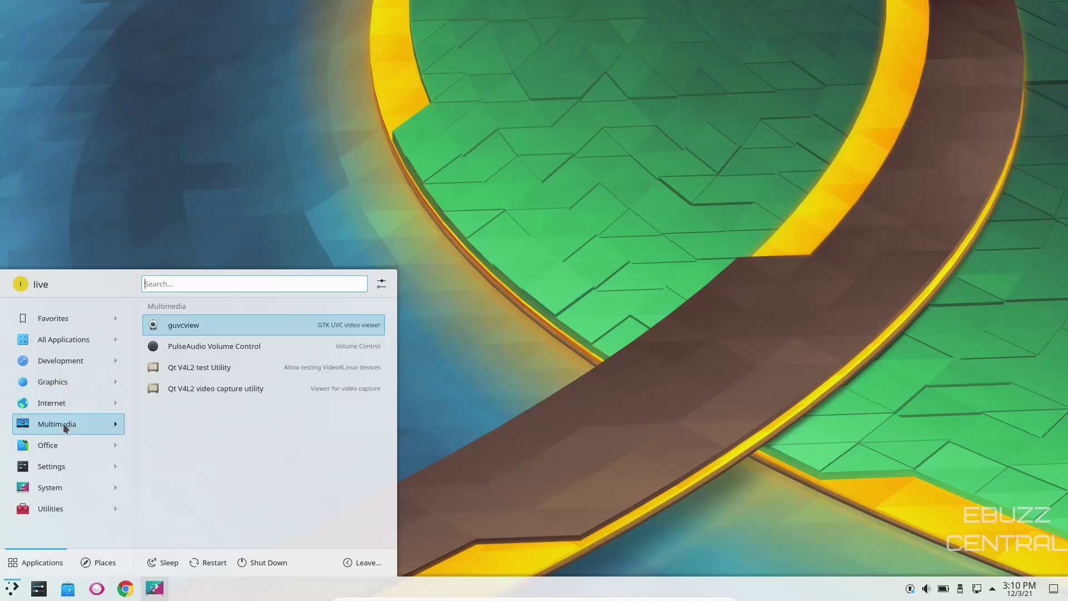
pyautogui.moveTo(69, 452)
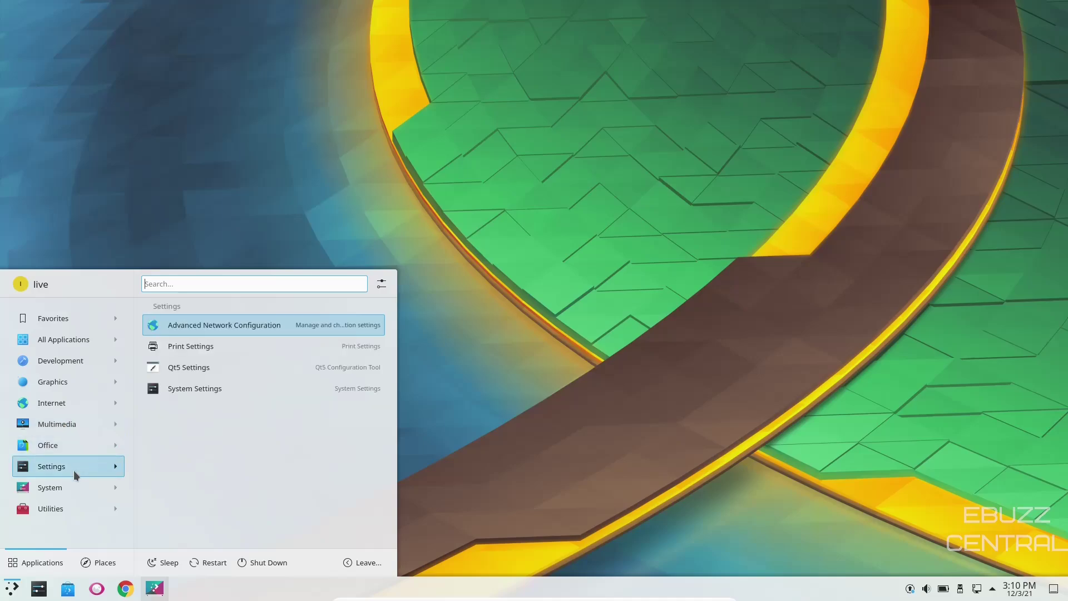
pyautogui.moveTo(72, 493)
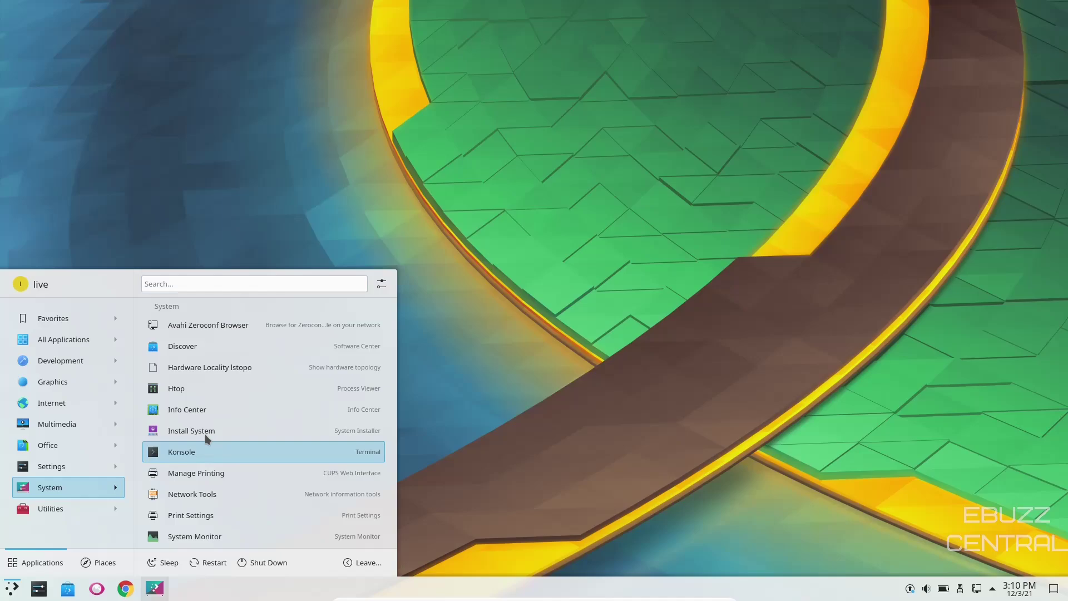
# - Launch Htop, then enlarge its Konsole window and centre it on screen
pyautogui.click(216, 389)
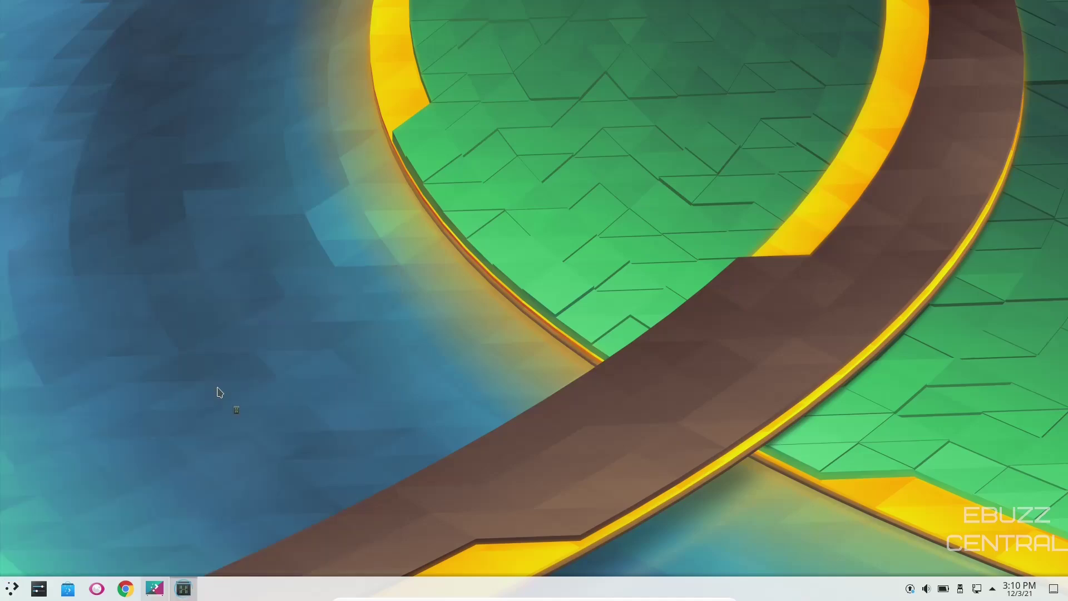
pyautogui.moveTo(326, 123); pyautogui.dragTo(797, 486)
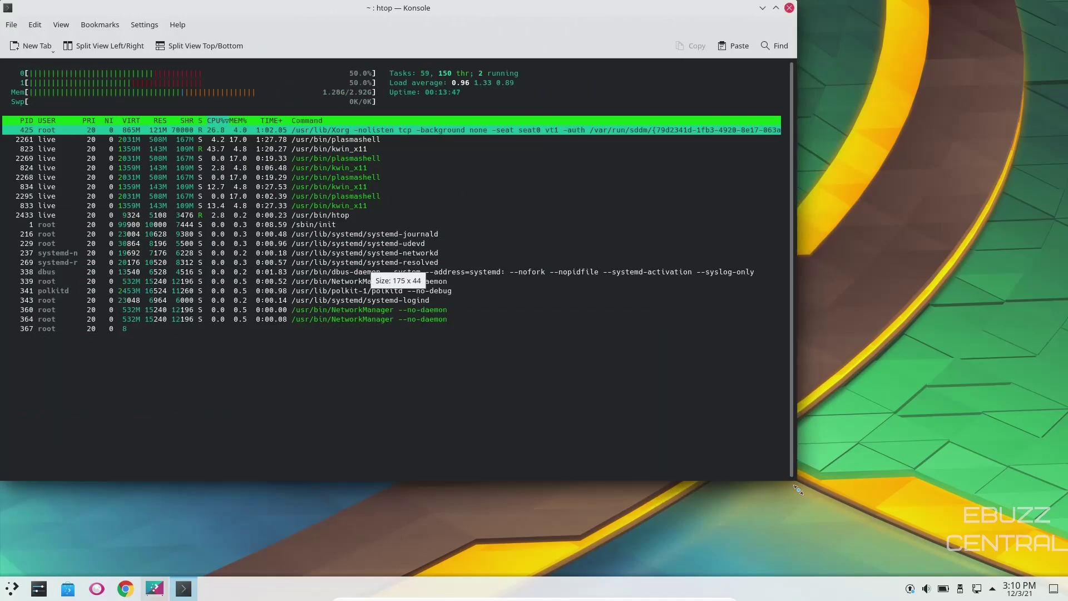
pyautogui.moveTo(488, 5); pyautogui.dragTo(644, 49)
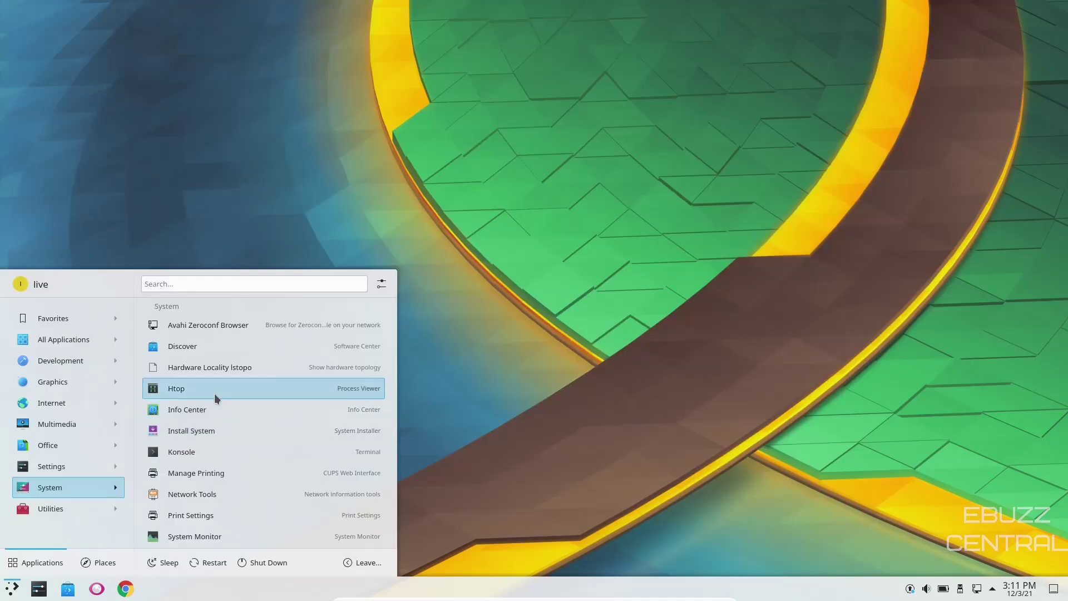
# - Launch Info Center to read the Arch Linux system summary, close it, then show Utilities apps
pyautogui.click(216, 411)
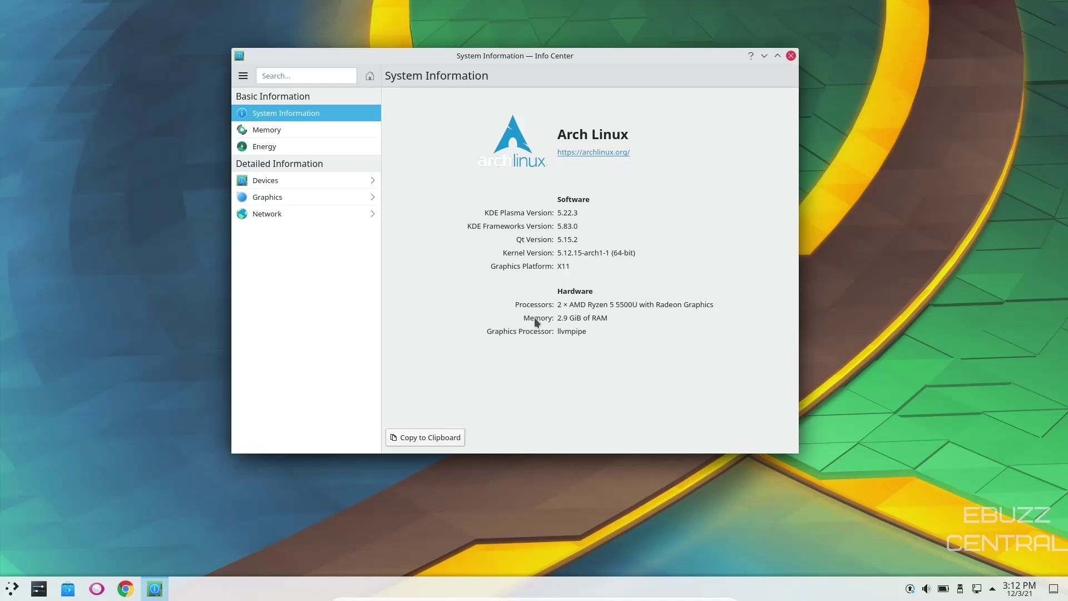
pyautogui.click(792, 56)
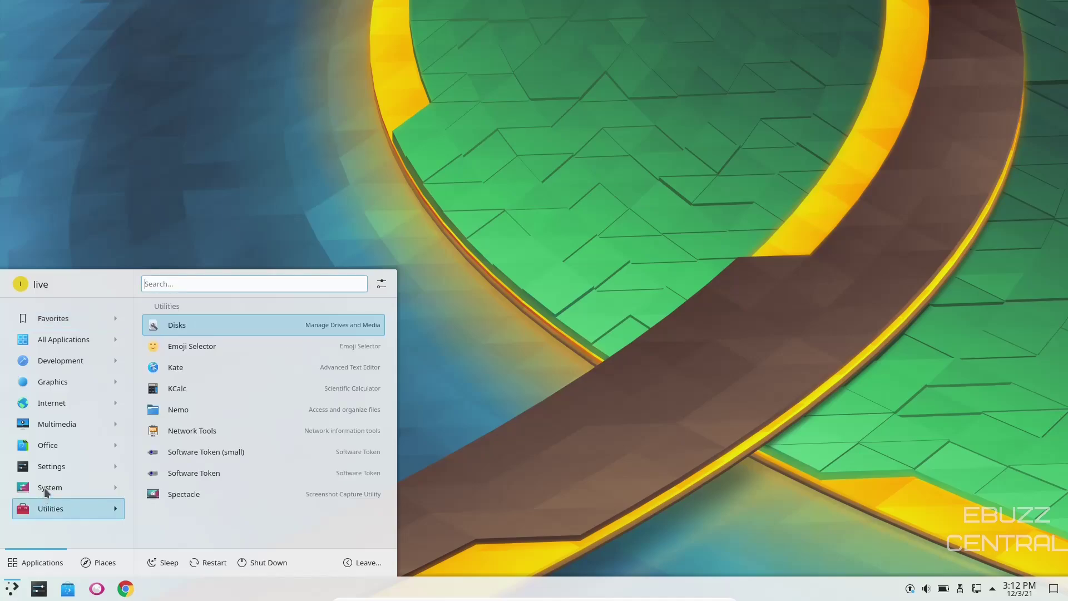
pyautogui.moveTo(50, 487)
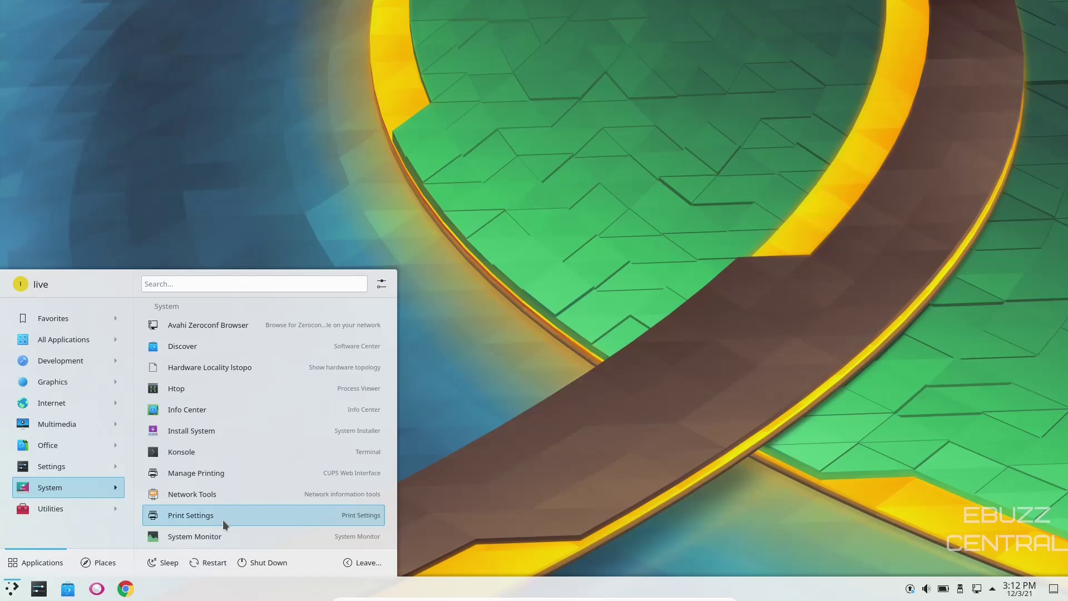
pyautogui.moveTo(91, 508)
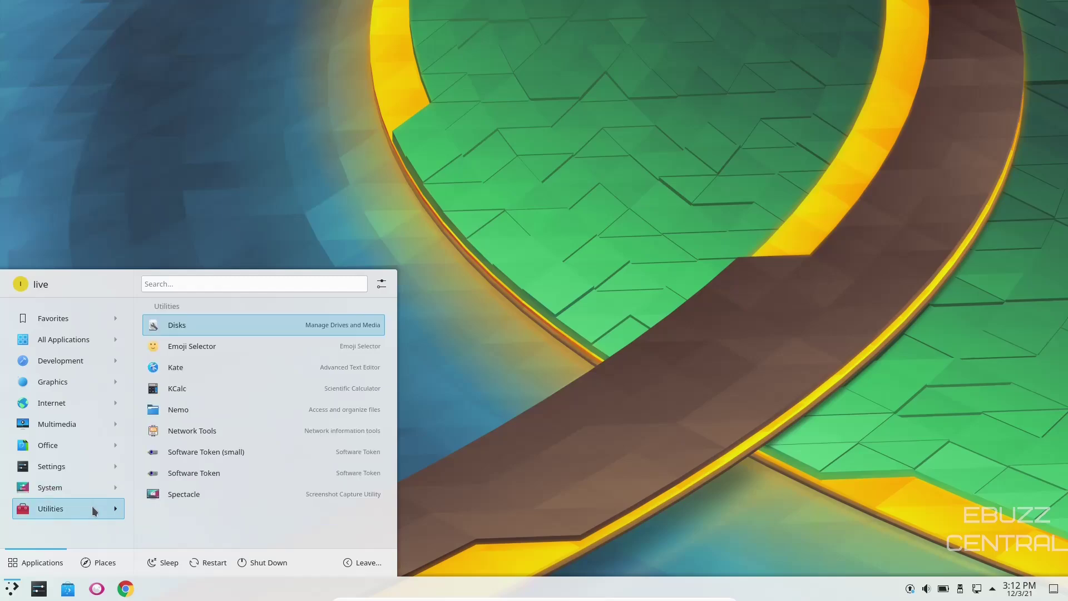
# - Pin Nemo to the taskbar, then centre and maximize the Home folder window
pyautogui.rightClick(176, 413)
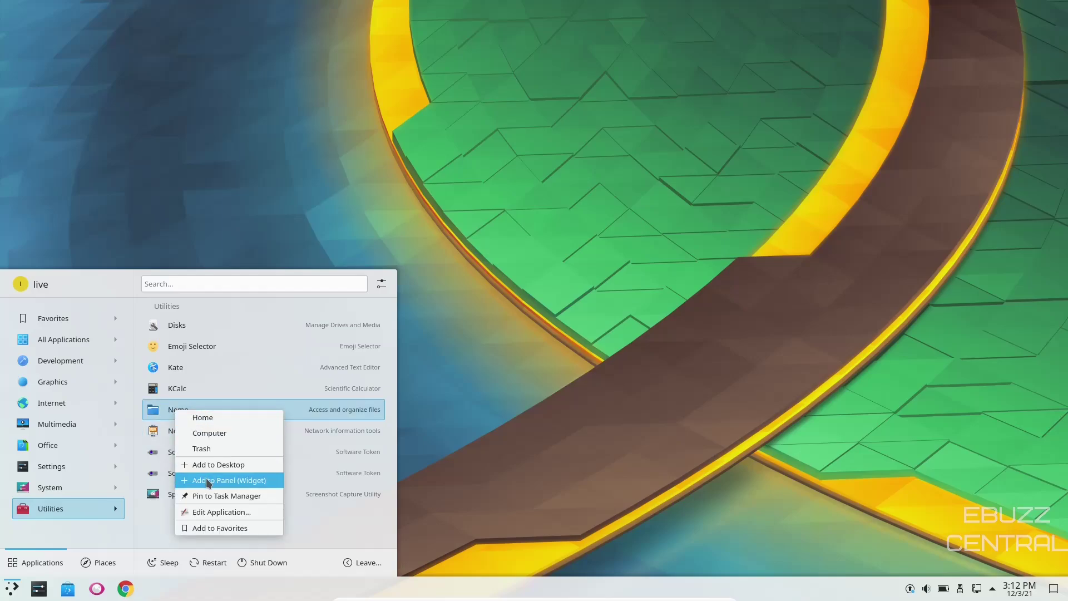
pyautogui.click(208, 496)
pyautogui.click(495, 437)
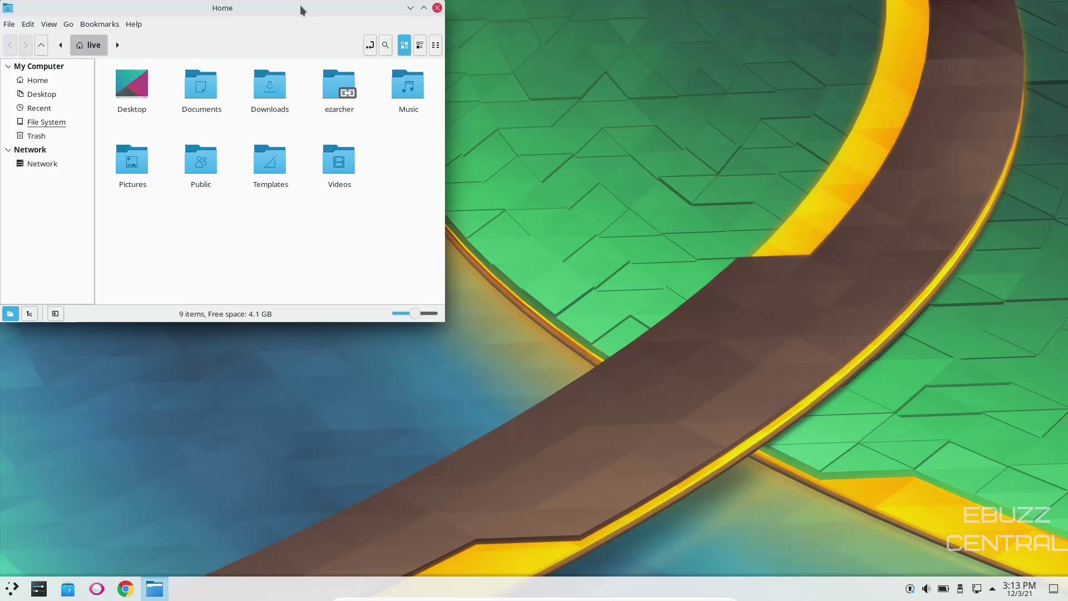
pyautogui.moveTo(301, 10); pyautogui.dragTo(625, 80)
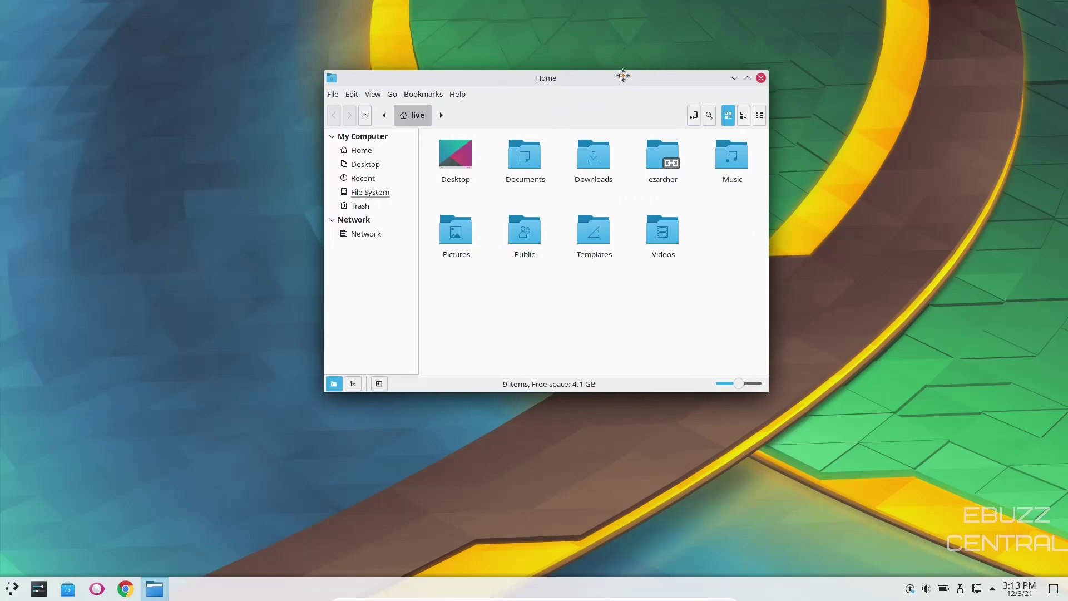
pyautogui.click(748, 78)
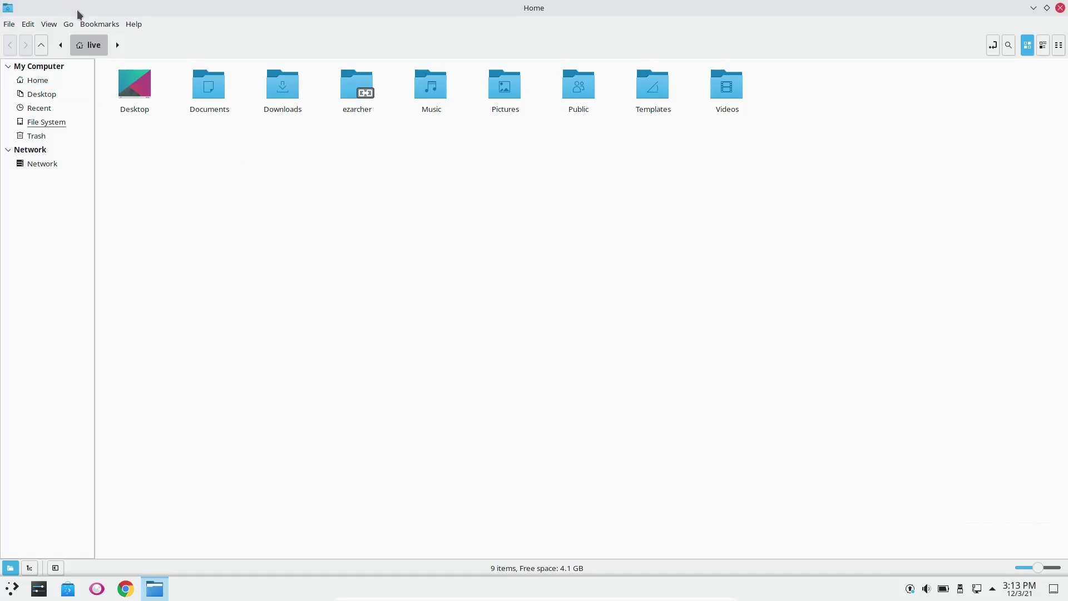
# - View the About Nemo information from the Help menu and close it
pyautogui.click(134, 25)
pyautogui.click(156, 77)
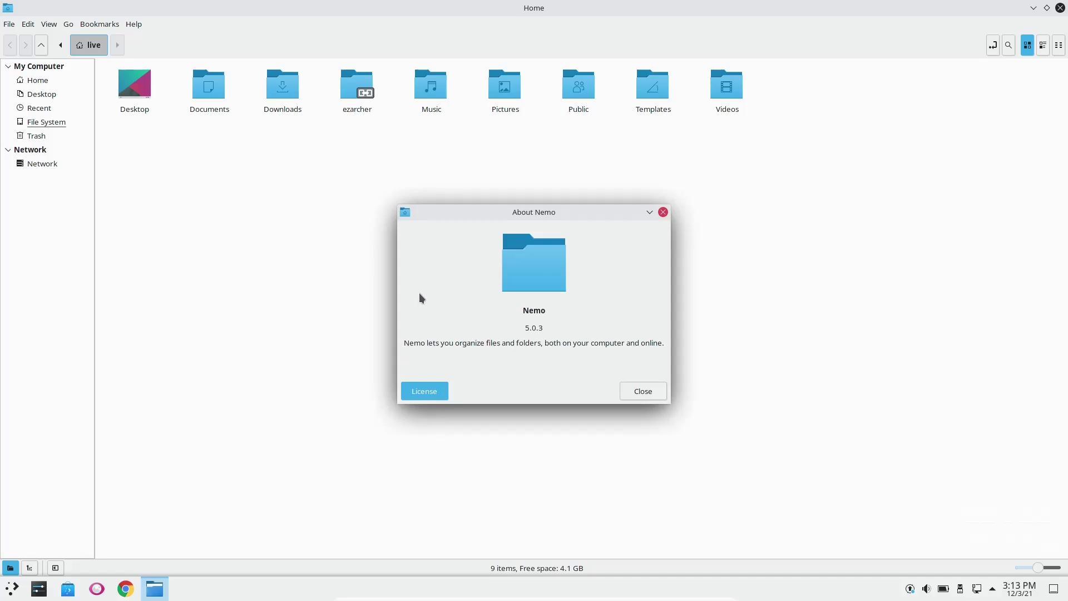
pyautogui.click(664, 213)
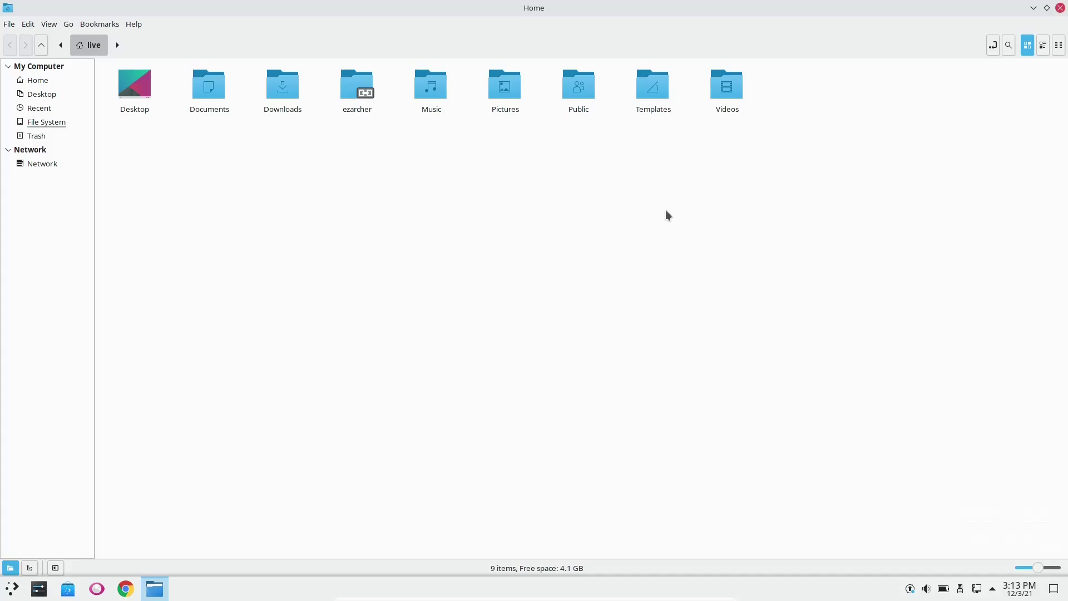
# - Restore the Home folder window, move it up-left, and close it
pyautogui.click(1047, 9)
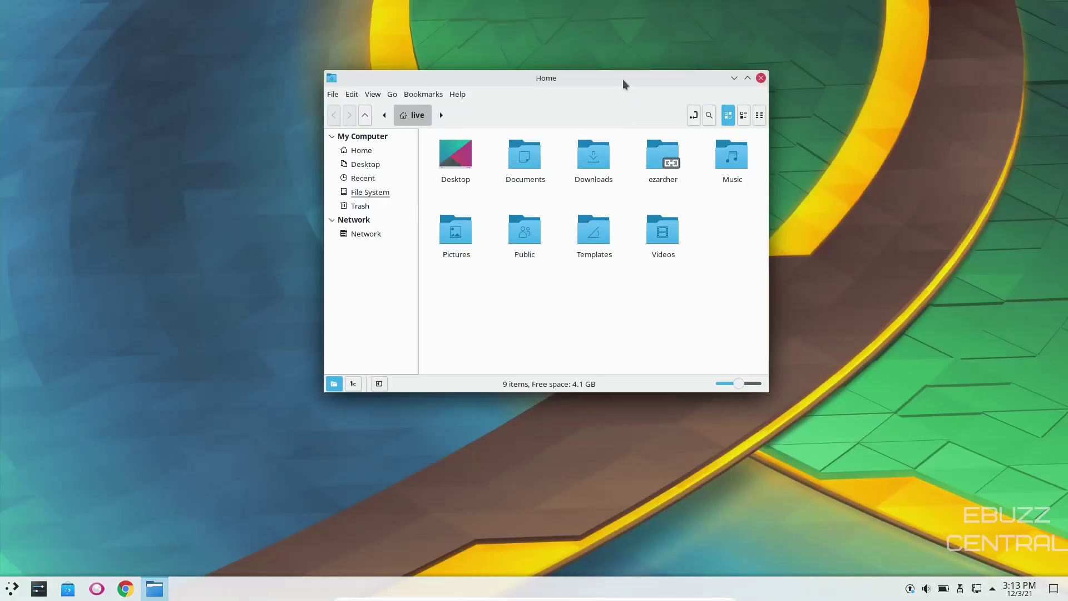
pyautogui.moveTo(623, 83); pyautogui.dragTo(574, 78)
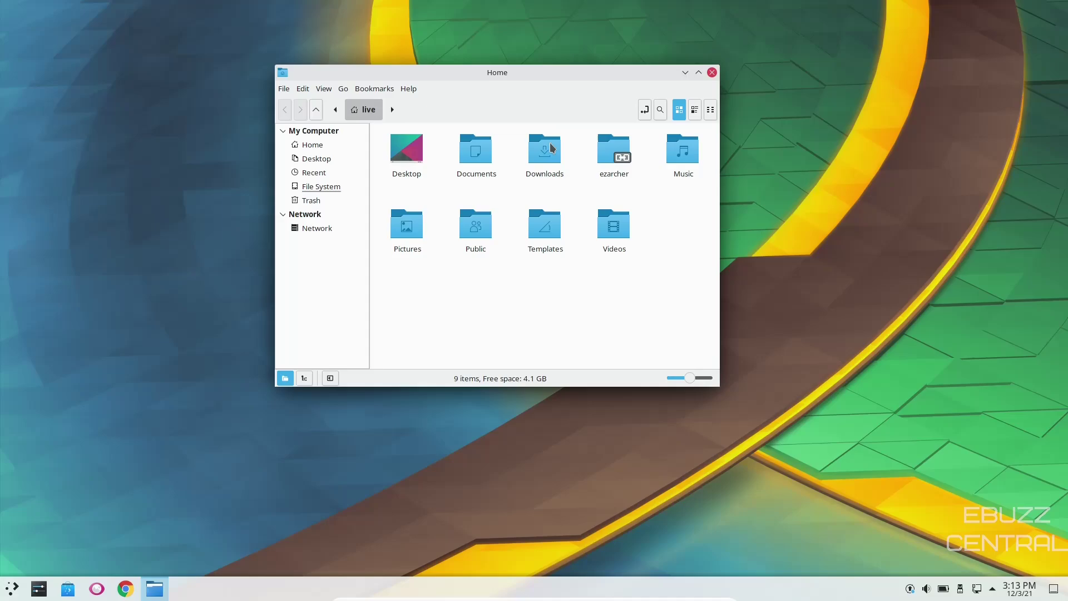
pyautogui.click(713, 72)
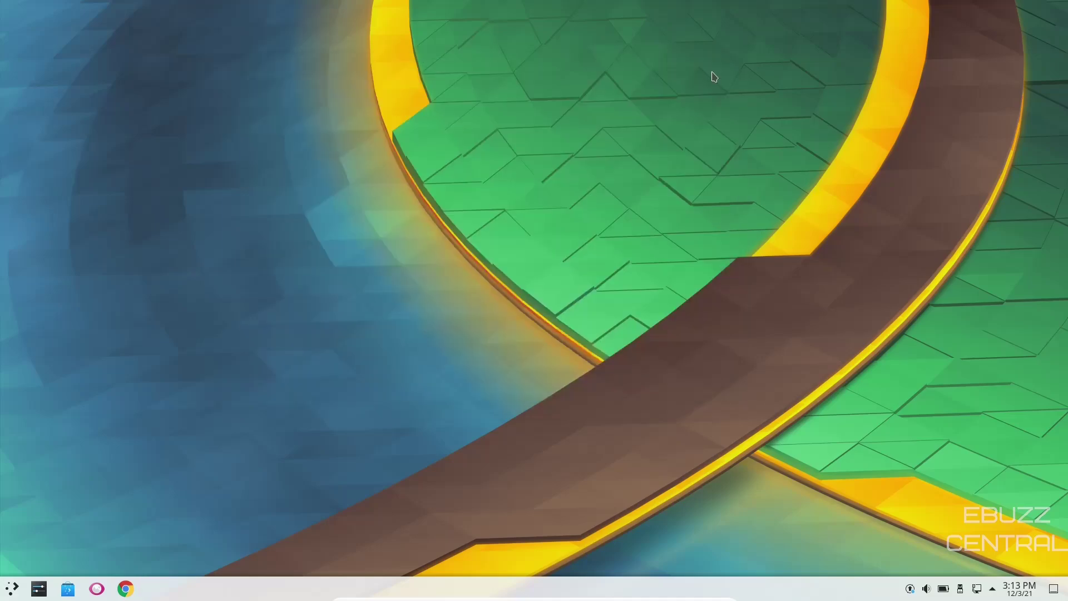
# - Browse the launcher's Utilities category, then launch System Settings from the taskbar
pyautogui.click(11, 588)
pyautogui.click(61, 509)
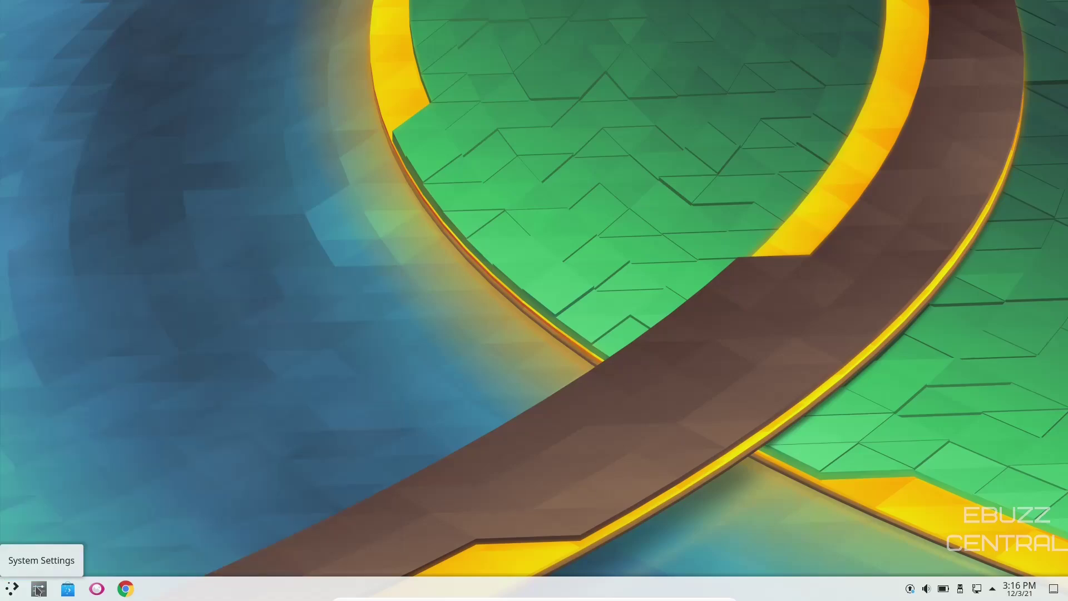
pyautogui.click(38, 589)
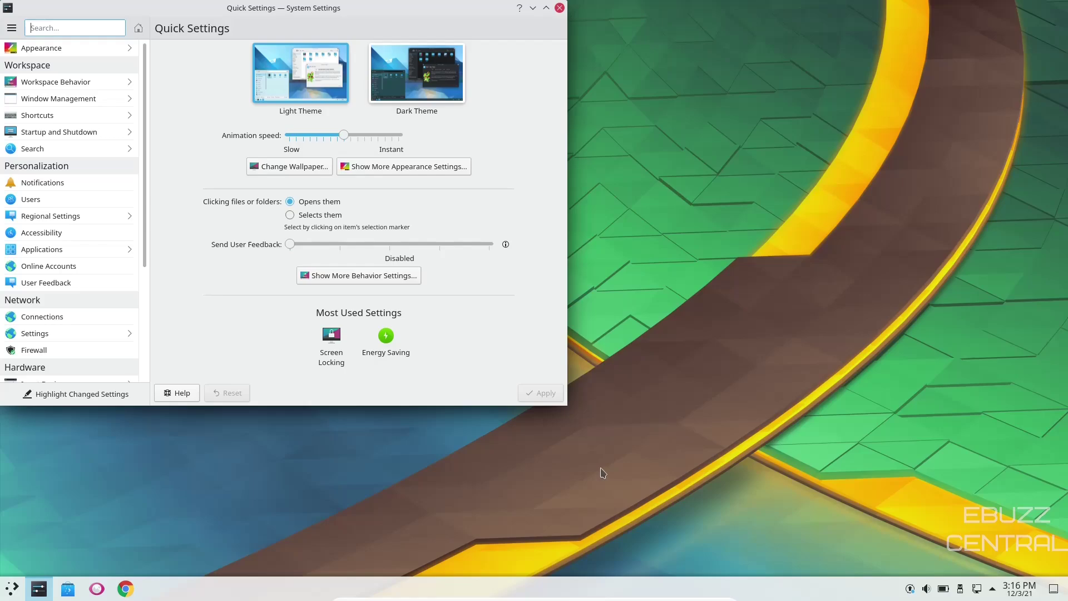
# - Centre the System Settings window and apply the Dark Theme in Quick Settings
pyautogui.moveTo(346, 8); pyautogui.dragTo(564, 56)
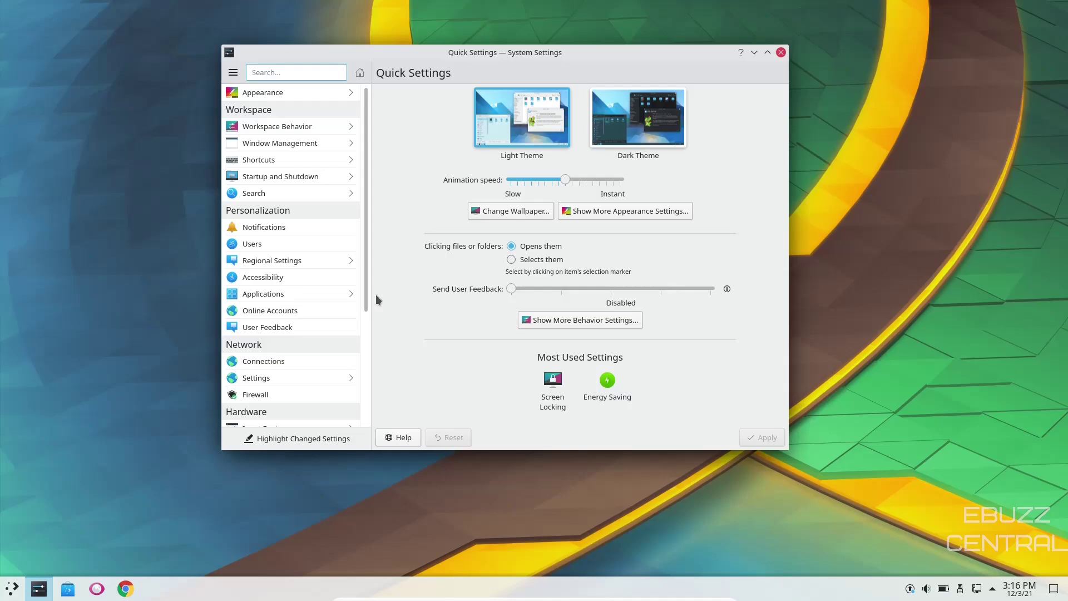
pyautogui.click(640, 119)
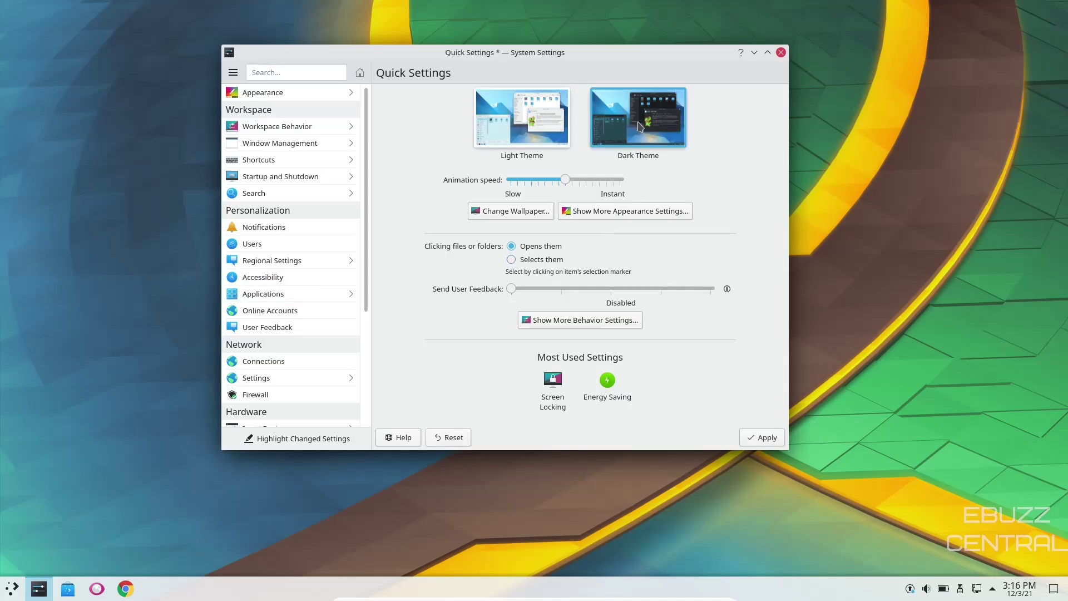
pyautogui.click(768, 437)
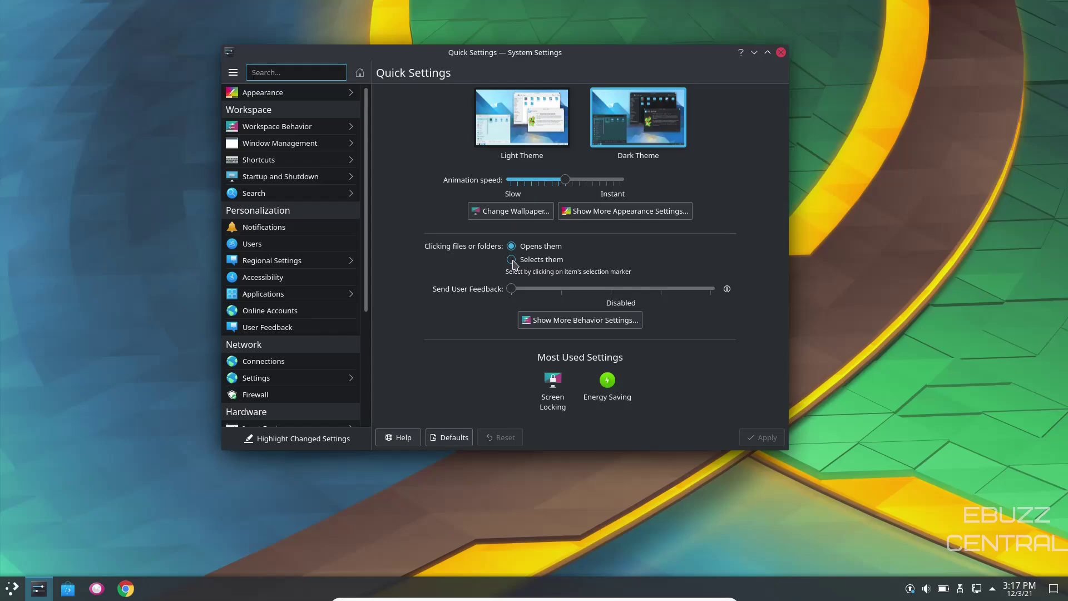
# - Set clicking files or folders to 'Selects them' and apply it
pyautogui.click(512, 261)
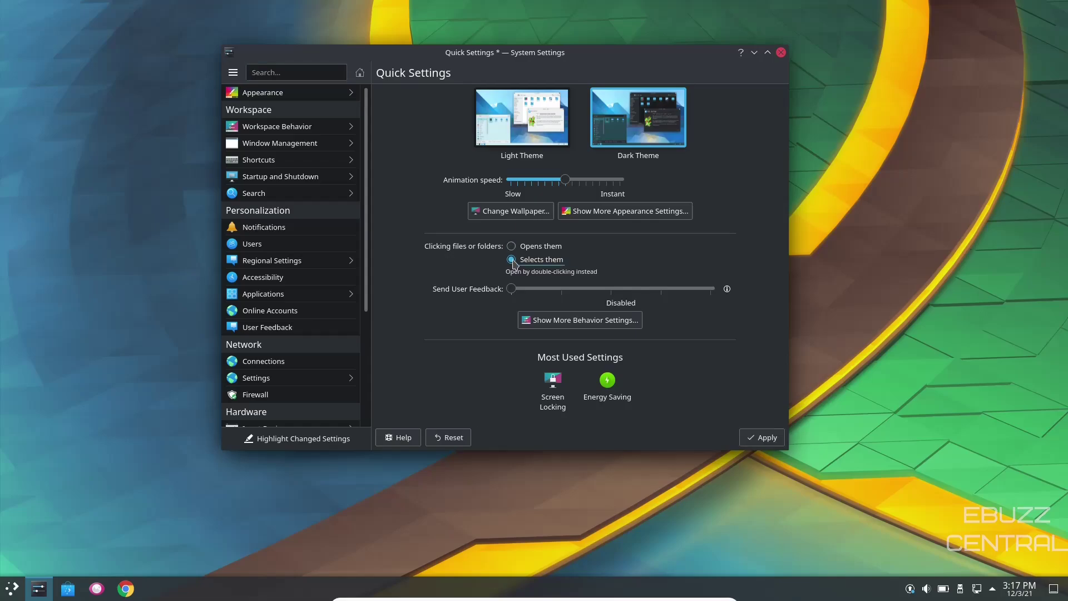
pyautogui.click(764, 439)
pyautogui.press('Up')
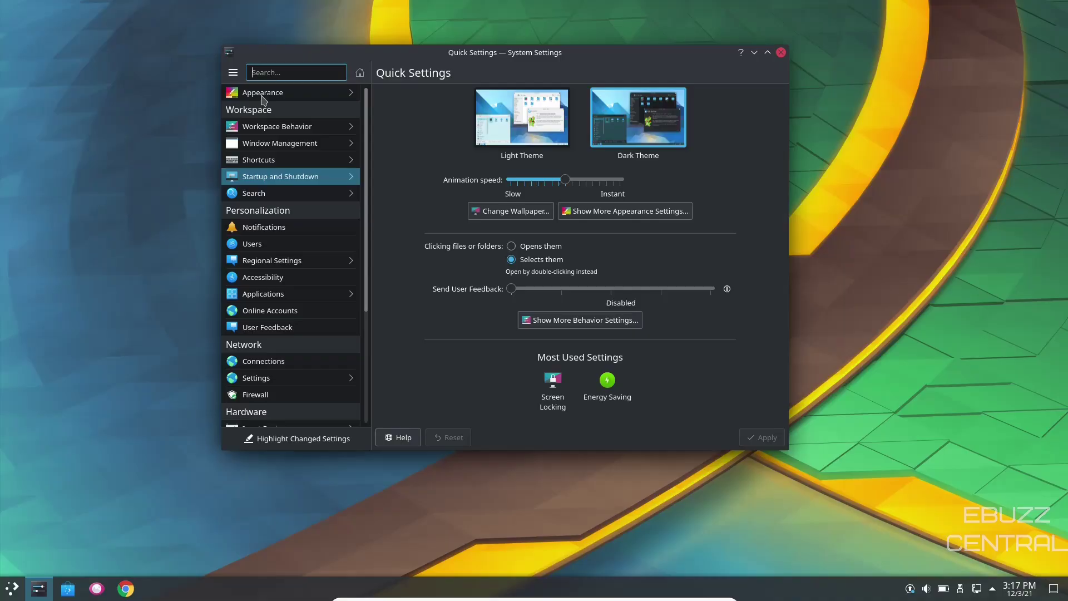
# - In Appearance, browse downloadable global themes sorted by rating, view Layan, then close the dialog
pyautogui.click(263, 95)
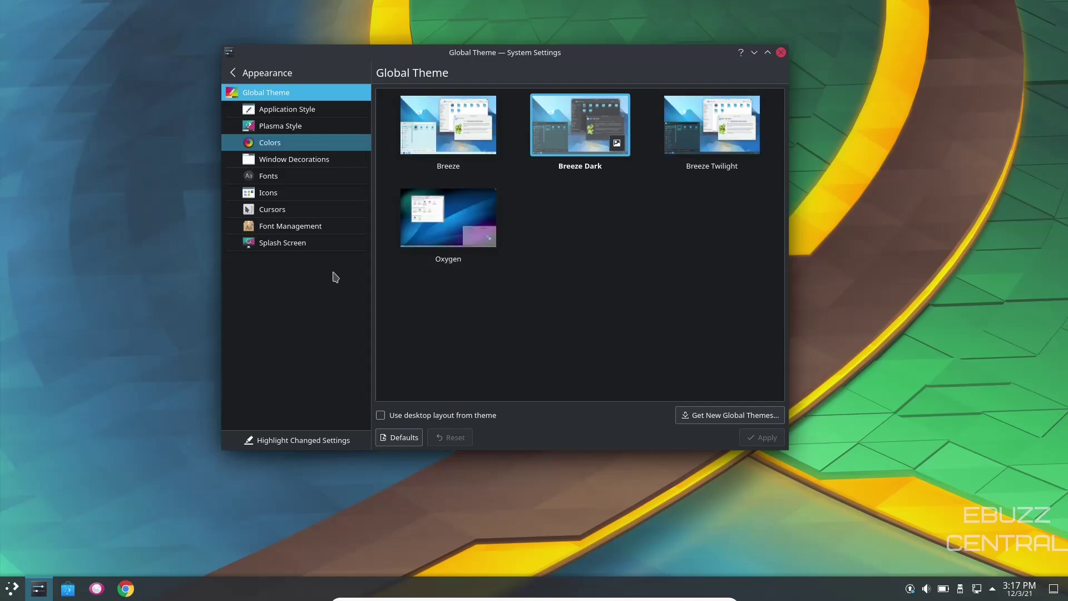
pyautogui.click(729, 416)
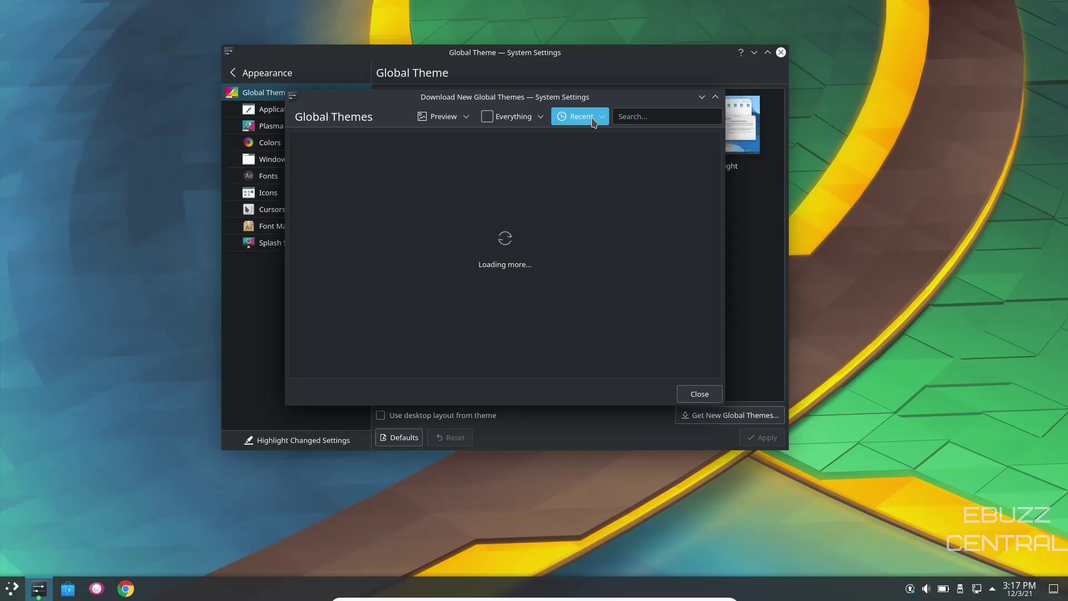
pyautogui.click(580, 117)
pyautogui.click(563, 165)
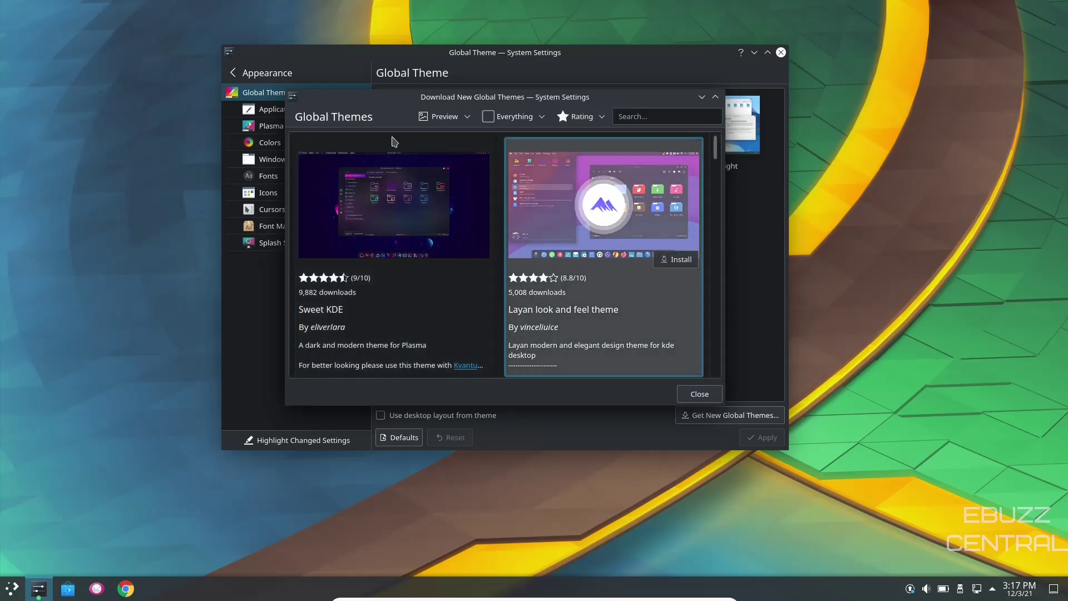
pyautogui.click(623, 269)
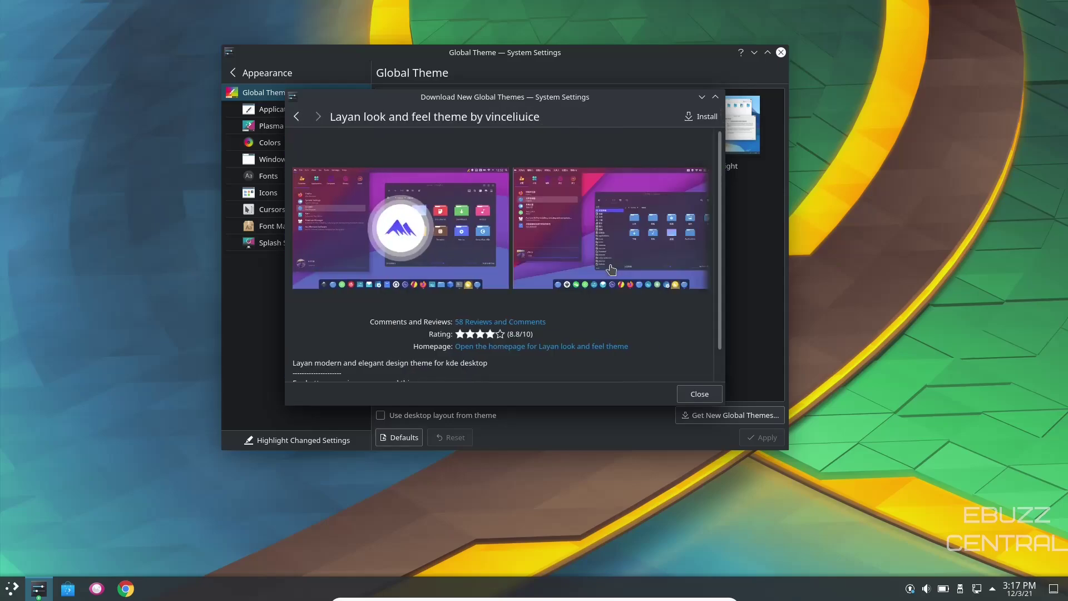
pyautogui.click(700, 394)
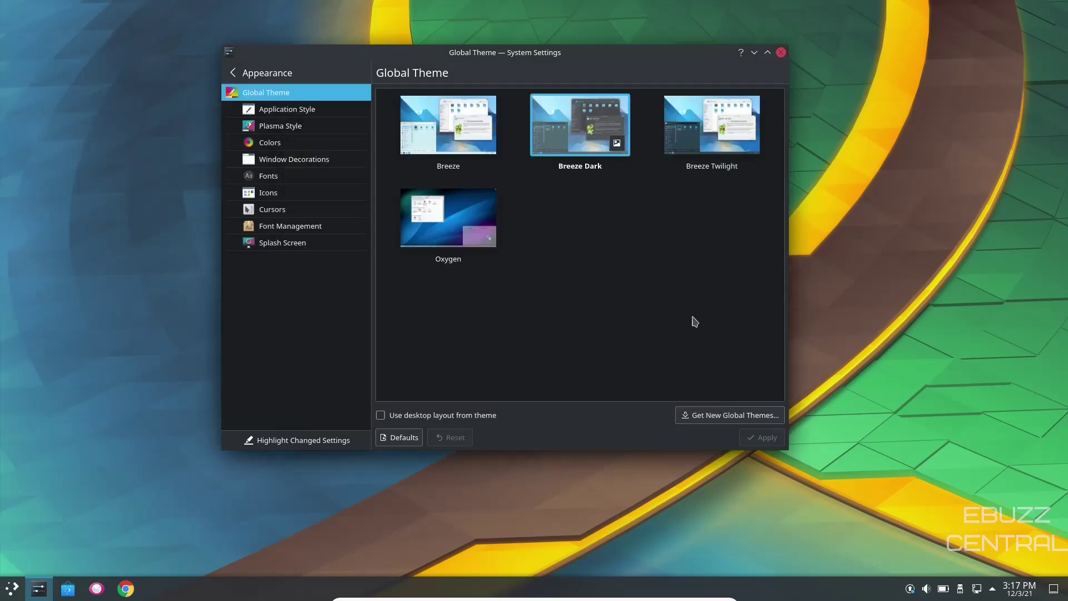
# - Select Oxygen, switch to Application Style, and discard the unapplied theme change
pyautogui.click(448, 217)
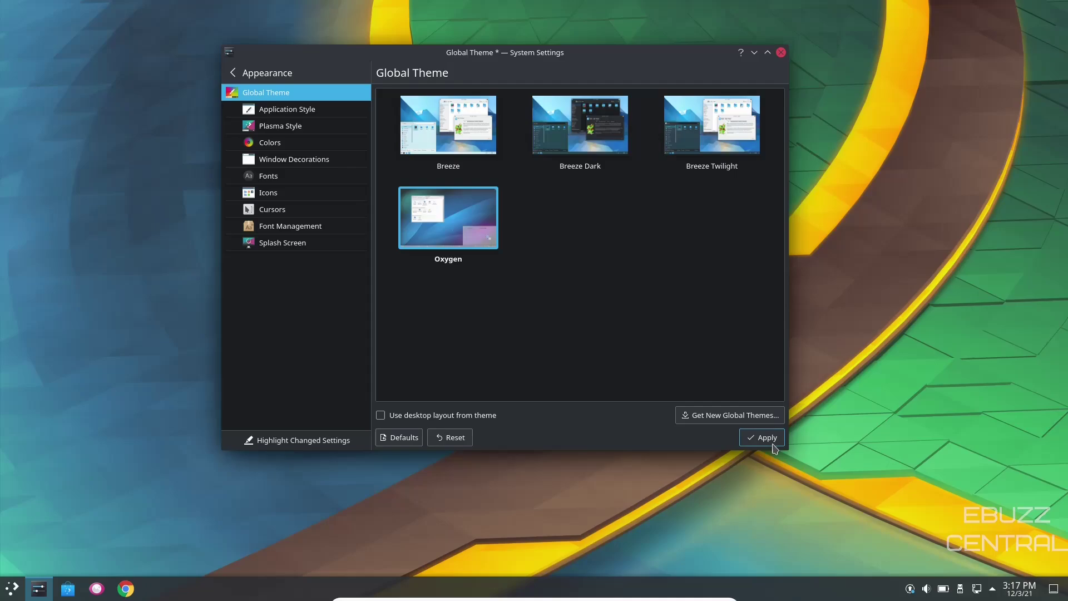
pyautogui.click(269, 109)
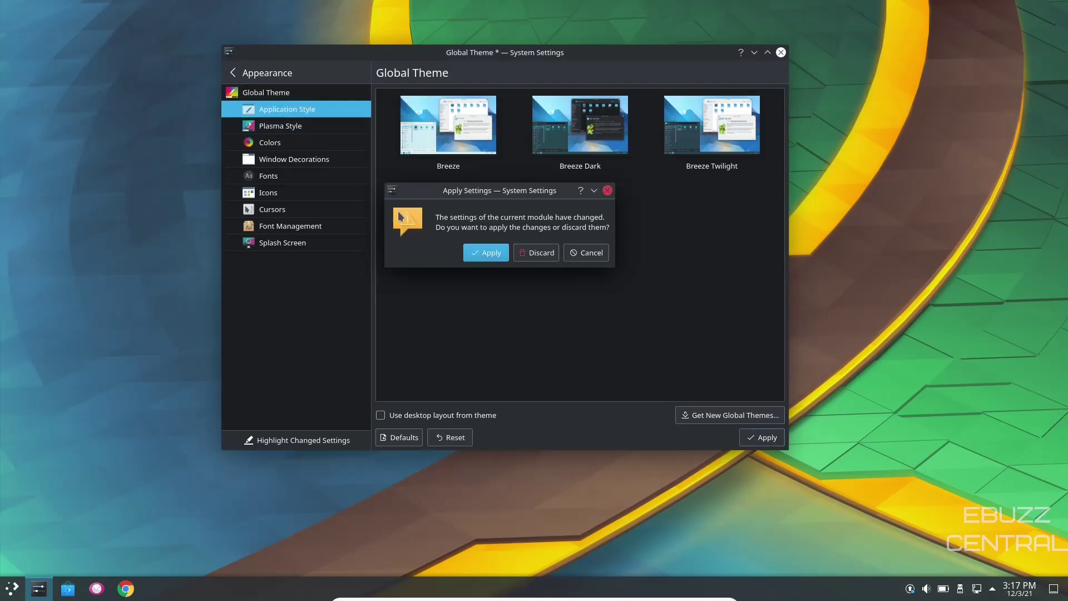
pyautogui.click(550, 257)
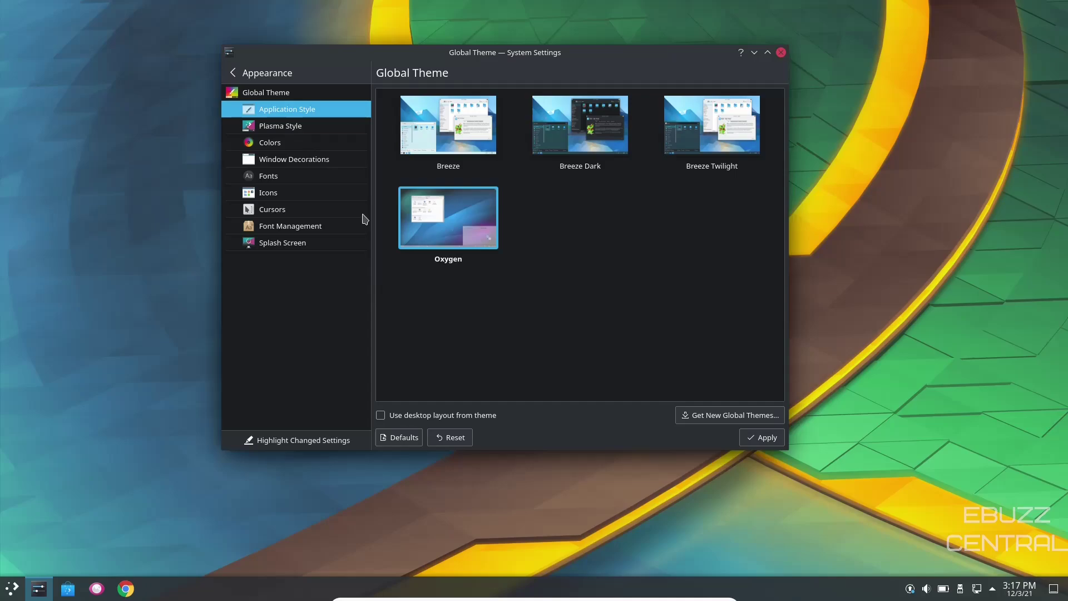
pyautogui.click(281, 164)
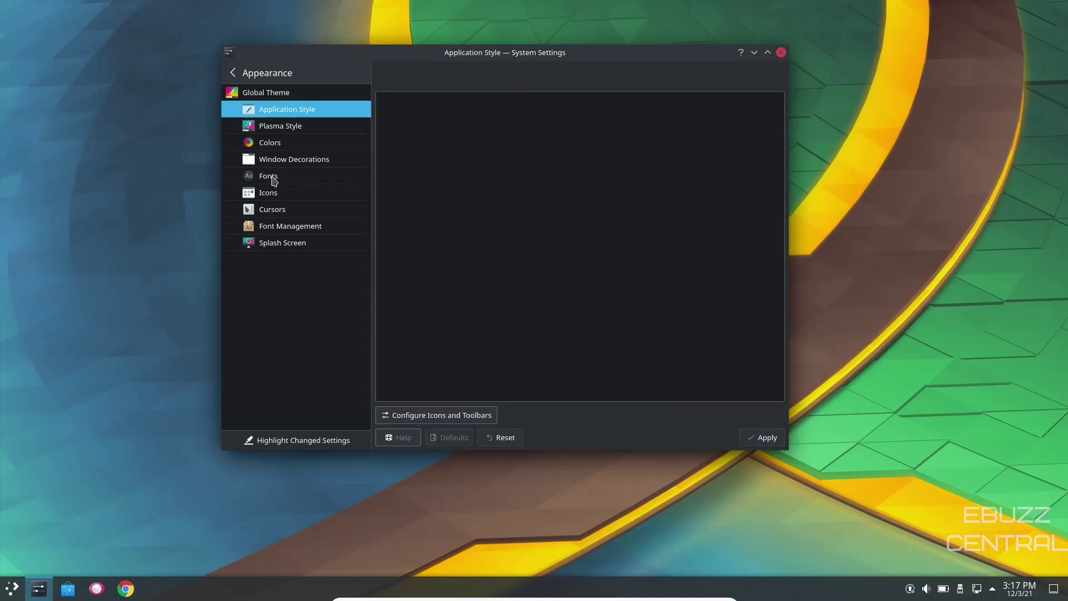
# - Use Adjust All Fonts to set every font size to 12 and apply it
pyautogui.click(269, 177)
pyautogui.click(618, 106)
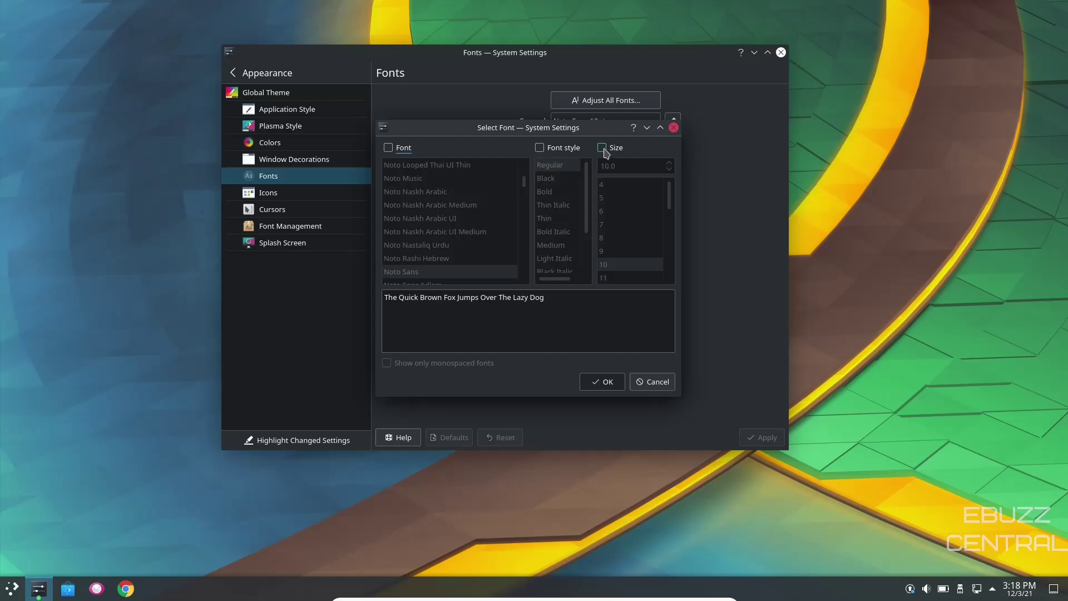
pyautogui.click(604, 149)
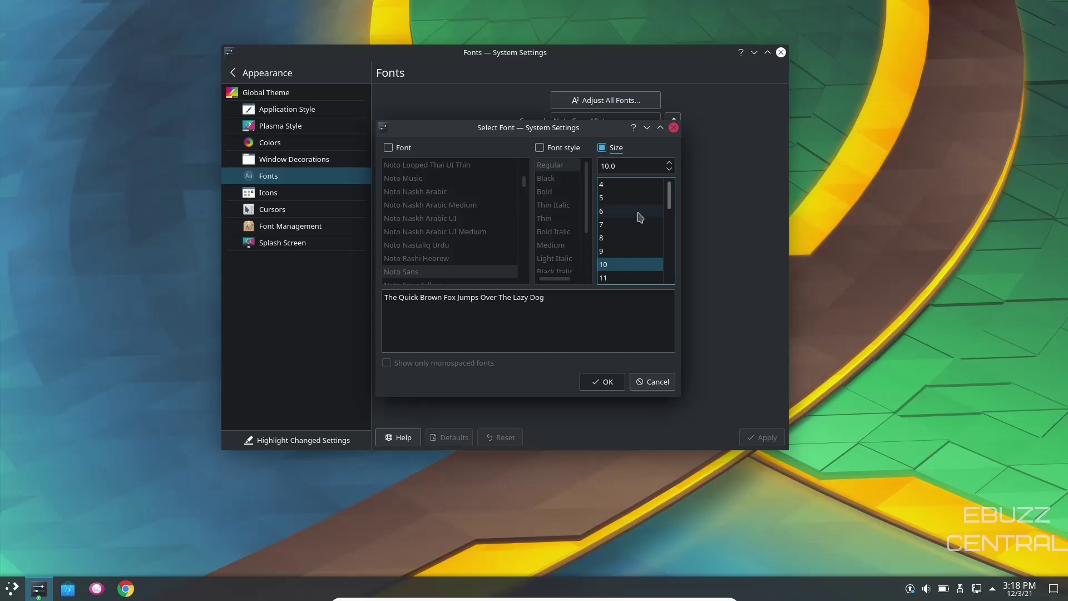
pyautogui.scroll(-1, 673, 210)
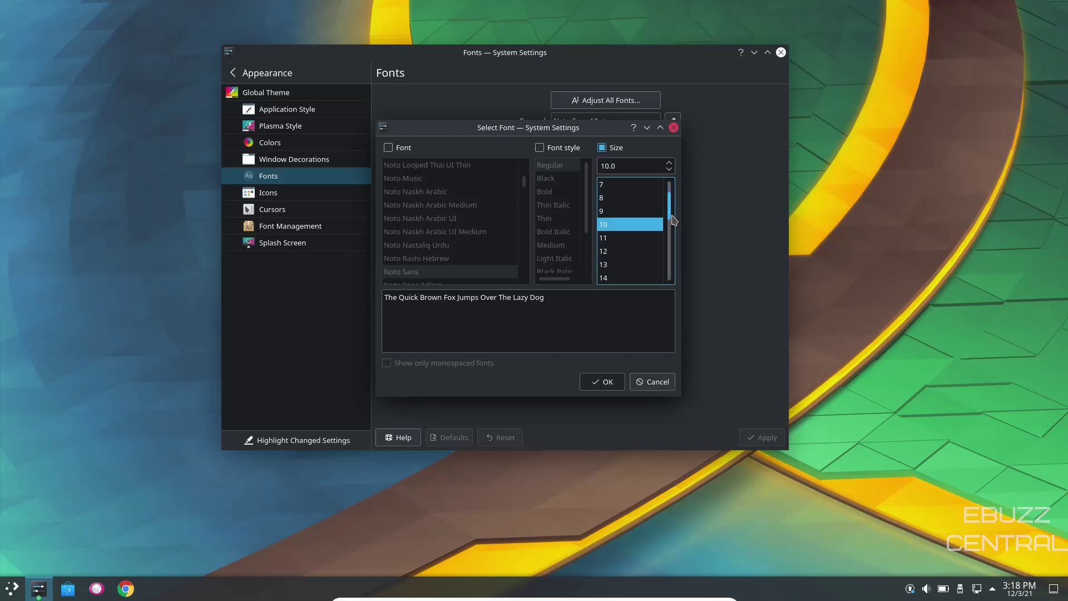
pyautogui.click(620, 251)
pyautogui.click(605, 382)
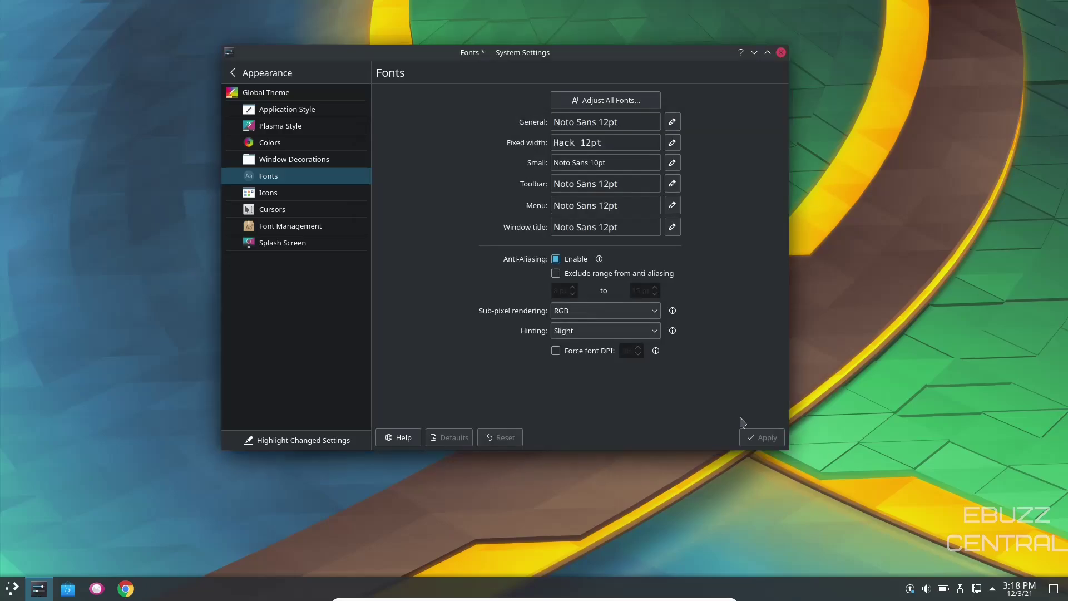
pyautogui.click(763, 438)
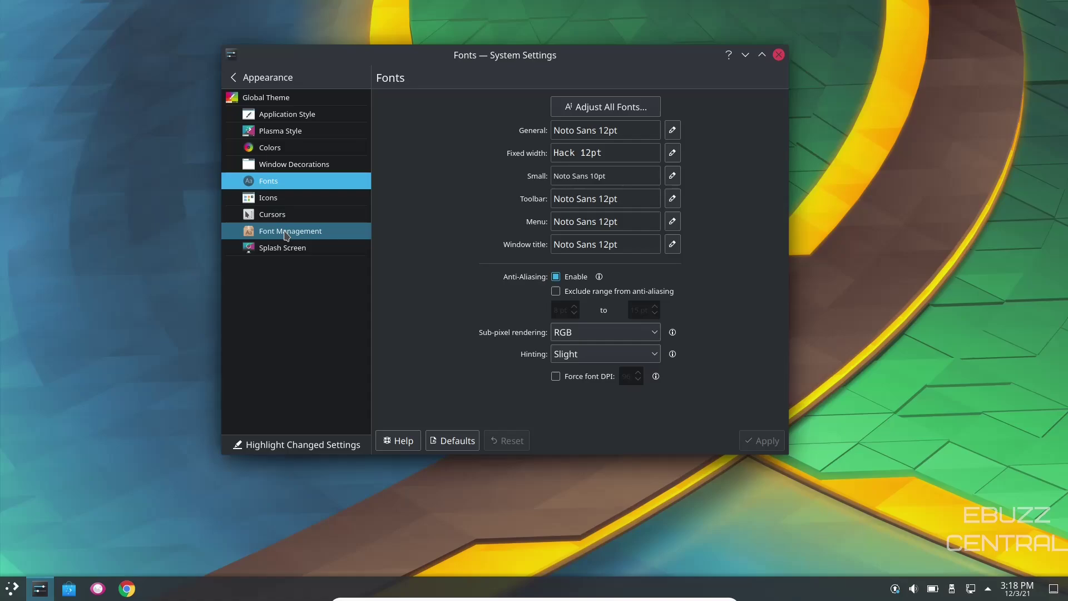
# - Return to the top-level category list and scroll the sidebar down to System Administration
pyautogui.click(239, 79)
pyautogui.moveTo(276, 134)
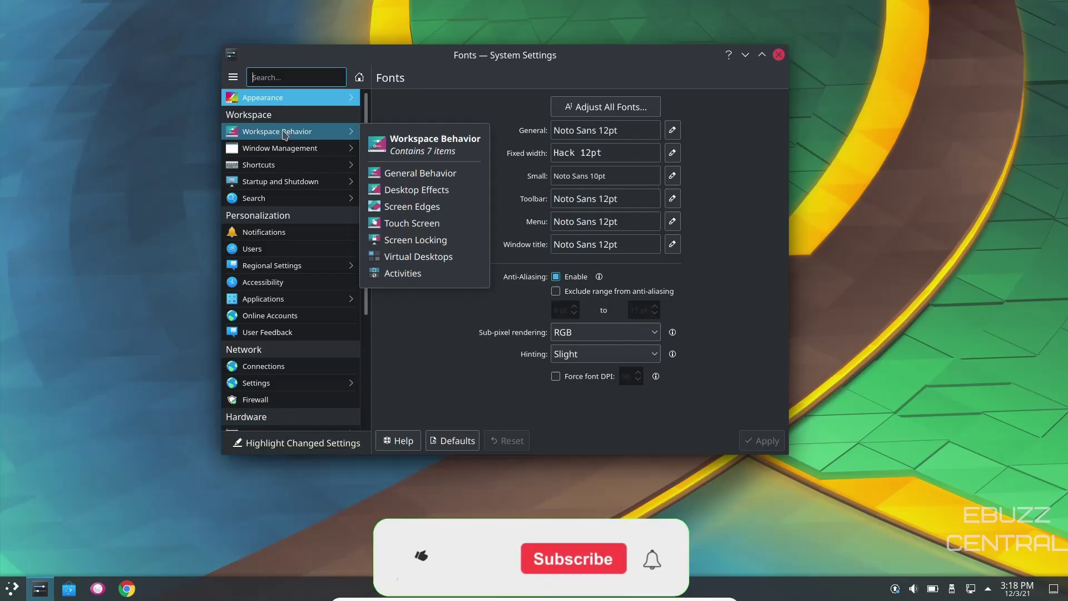
pyautogui.scroll(-1, 277, 228)
pyautogui.scroll(-3, 276, 228)
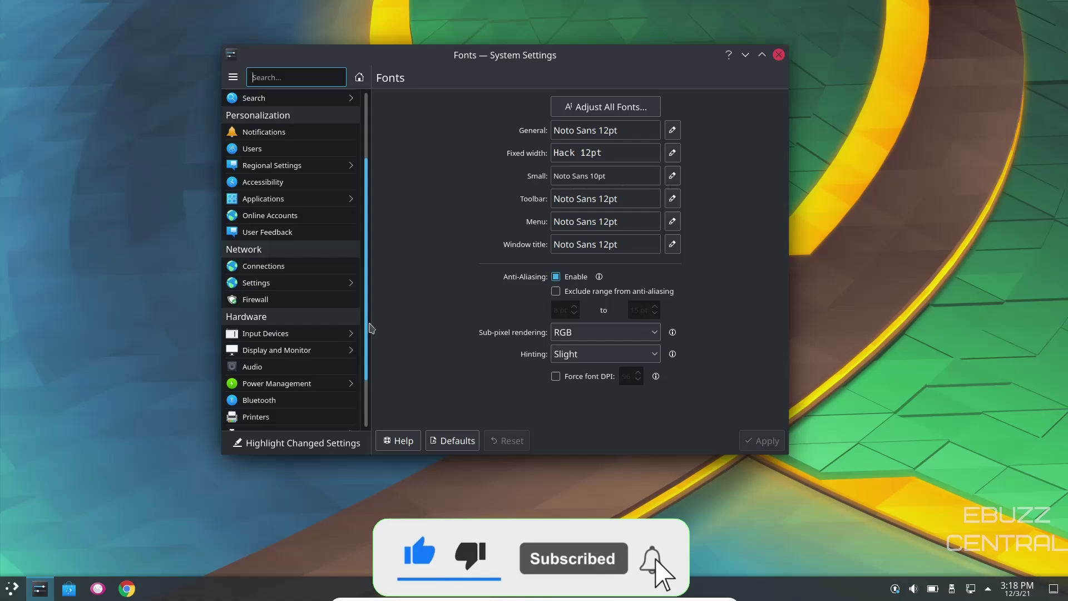
pyautogui.moveTo(370, 329); pyautogui.dragTo(368, 404)
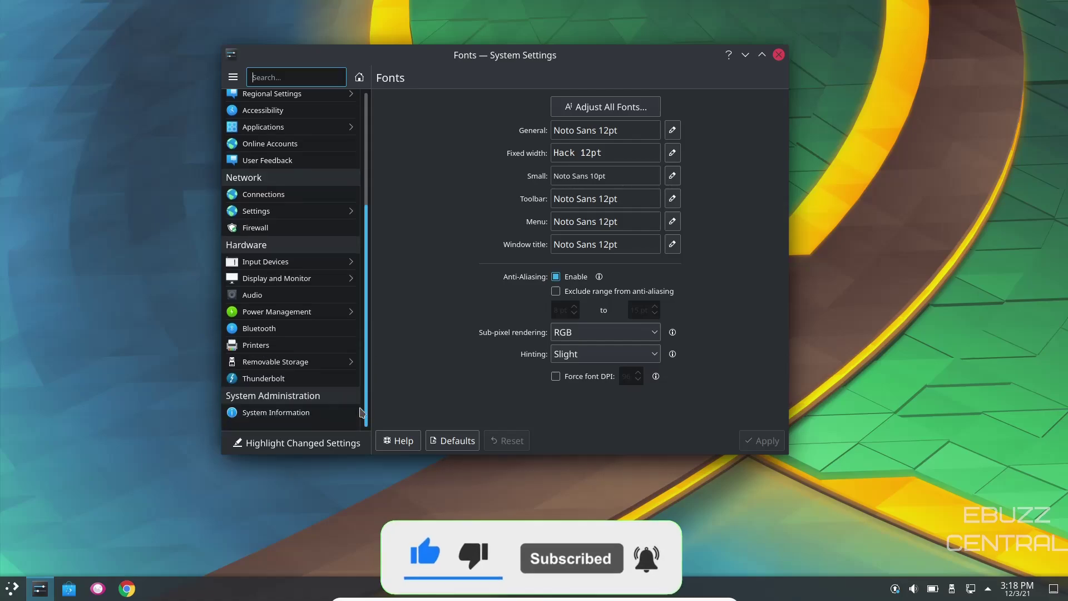